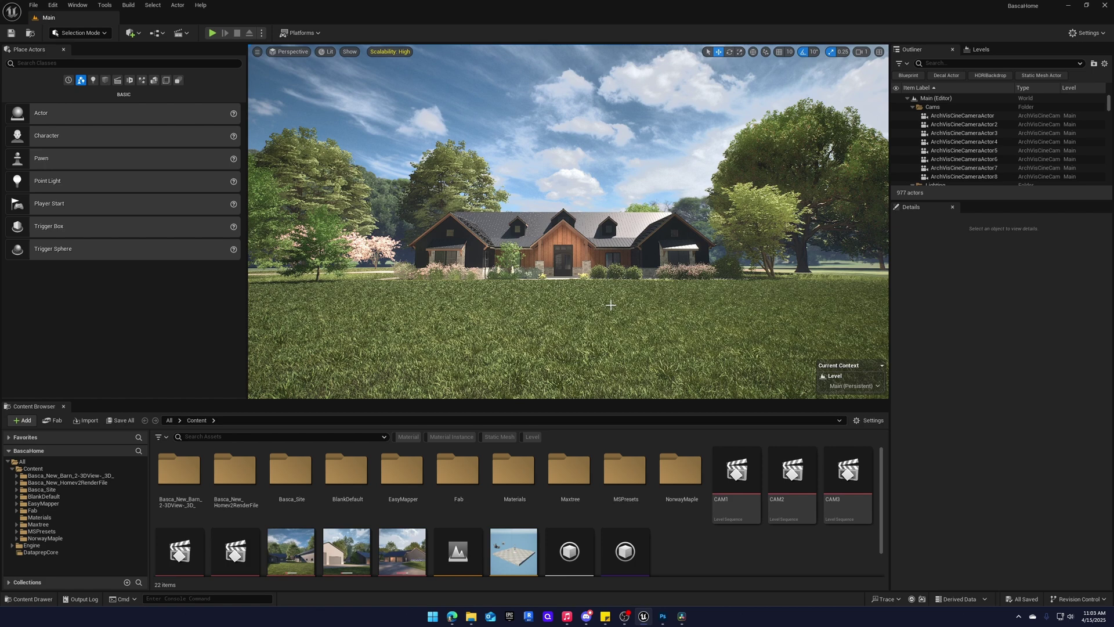
Switch the viewport from lit shading to the Path Tracing view mode with the farmhouse in view.
drag(610, 304, 611, 306)
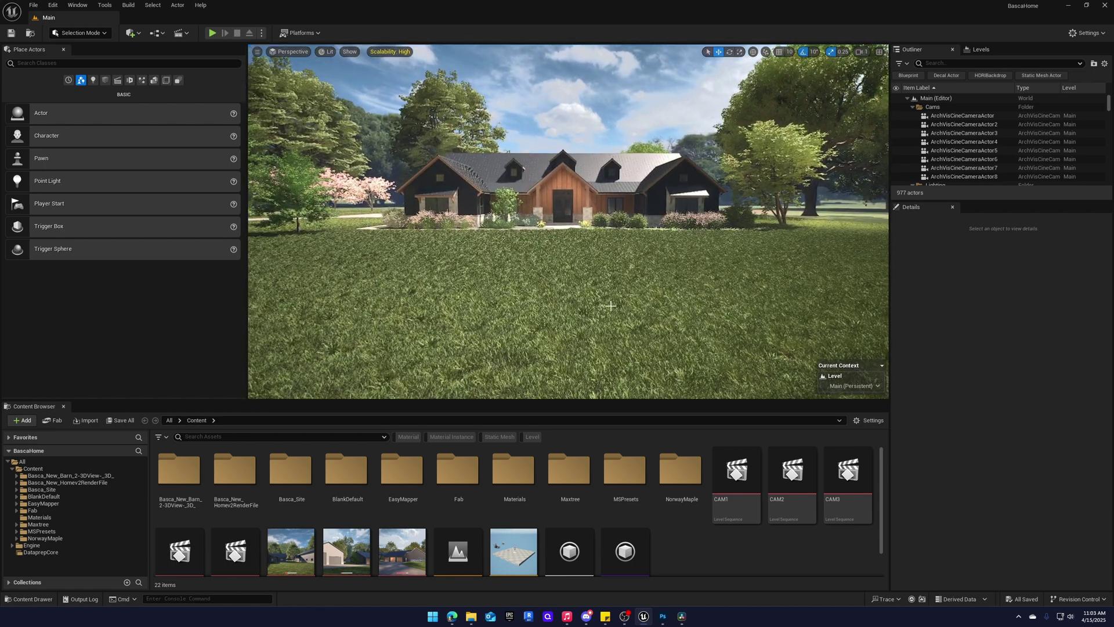
click(326, 52)
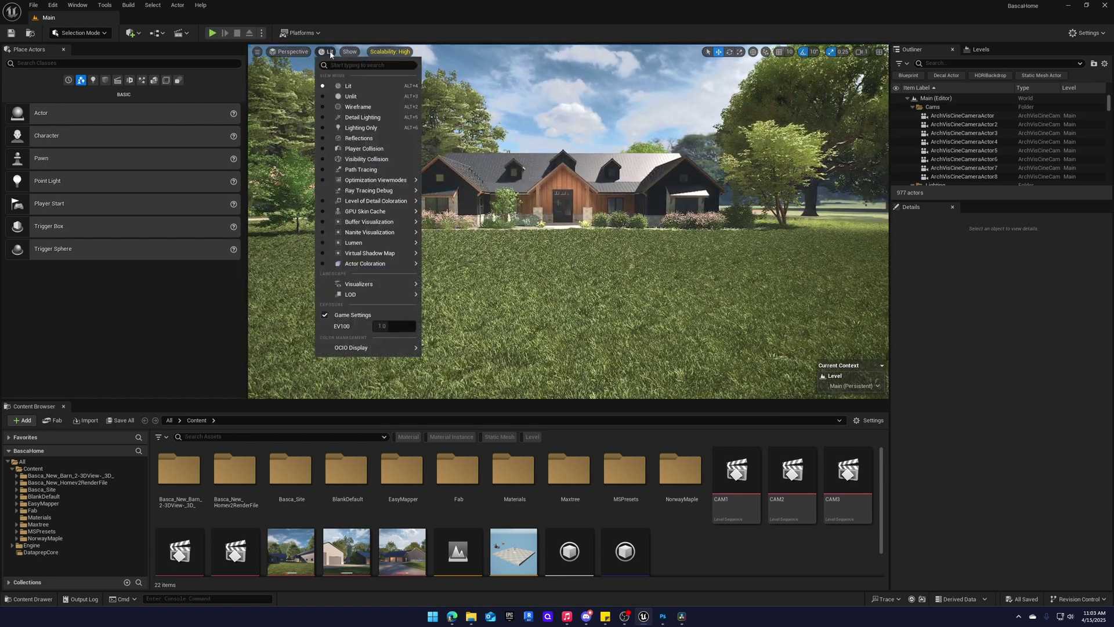
click(360, 169)
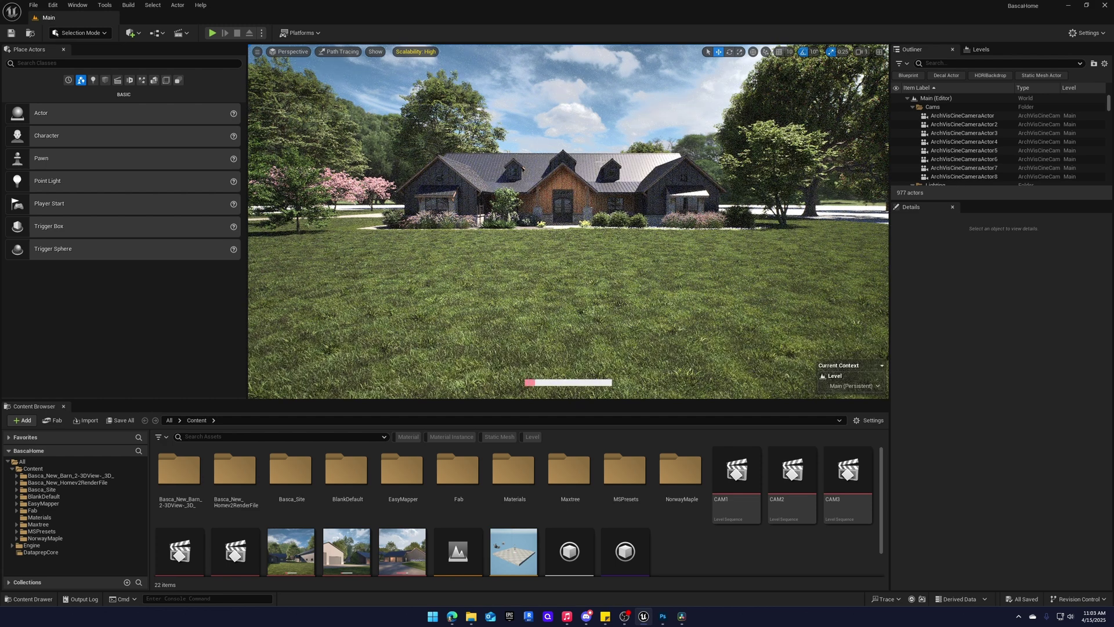
Pilot ArchVisCineCameraActor2 and show its exact camera view in the viewport.
click(295, 54)
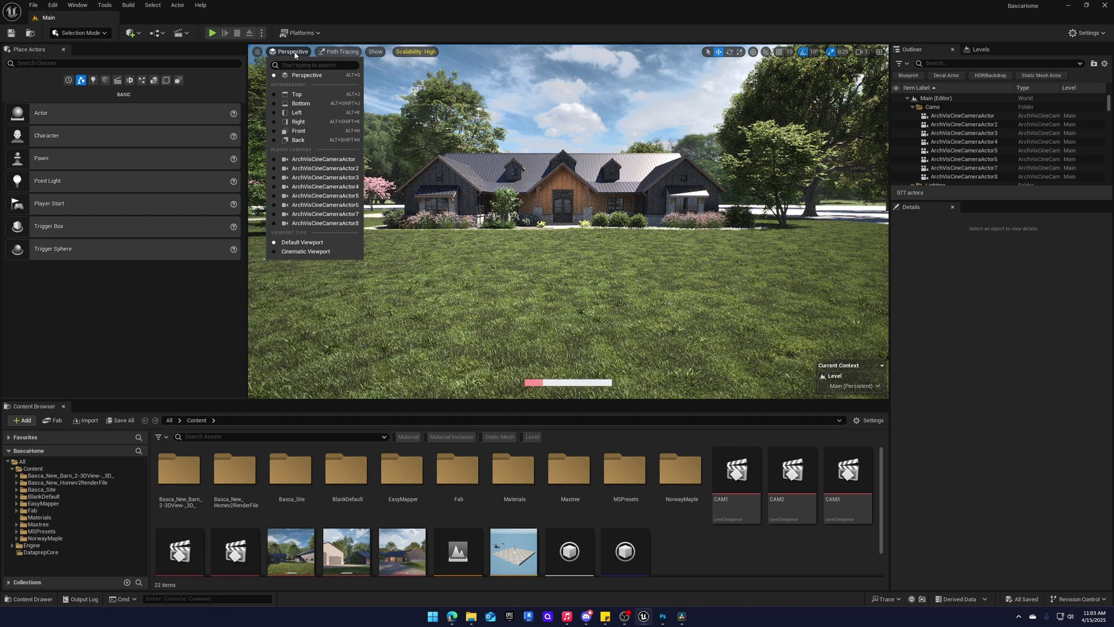
click(324, 177)
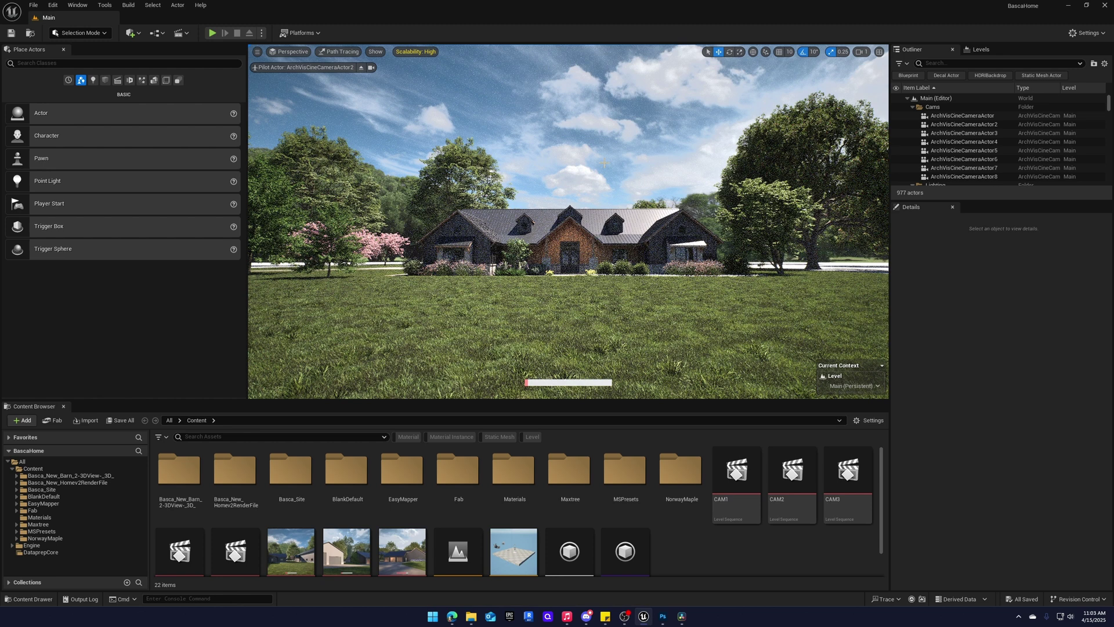
click(371, 67)
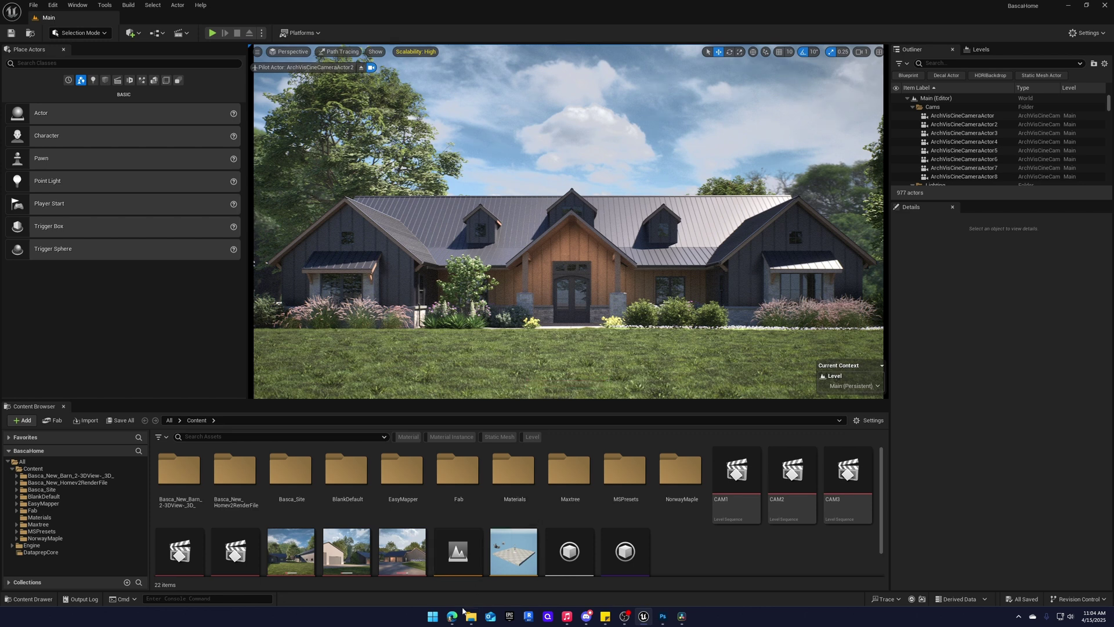
Switch to the Magnific AI editor in the browser and highlight the prompt sentence about patchy grass, leaves, and small sticks.
mouse_move(456, 614)
click(457, 591)
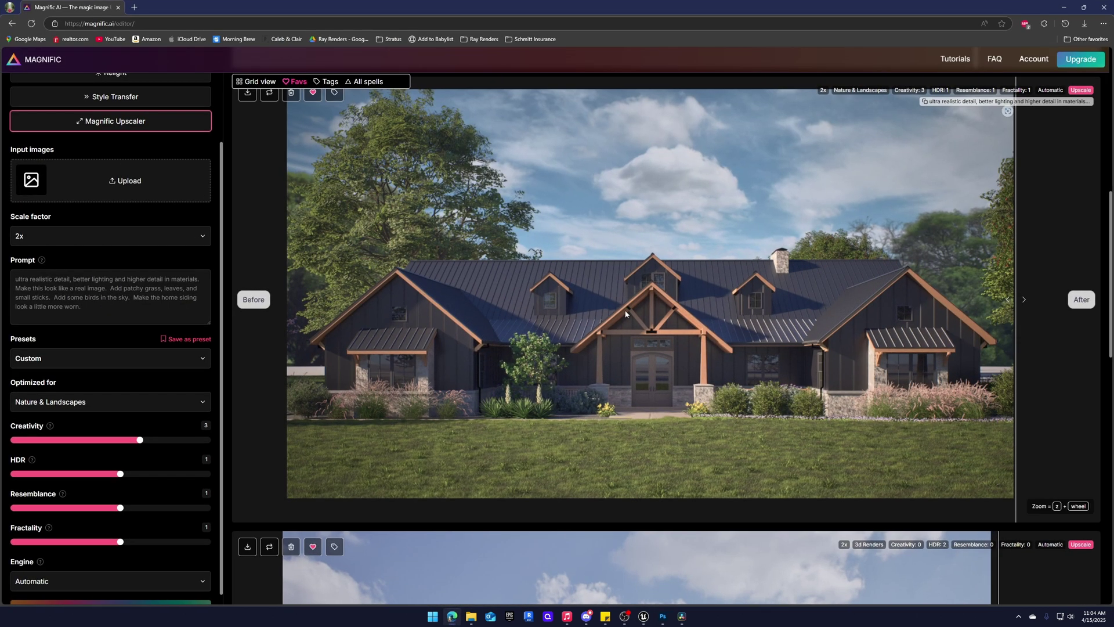
scroll(158, 344, up, 2)
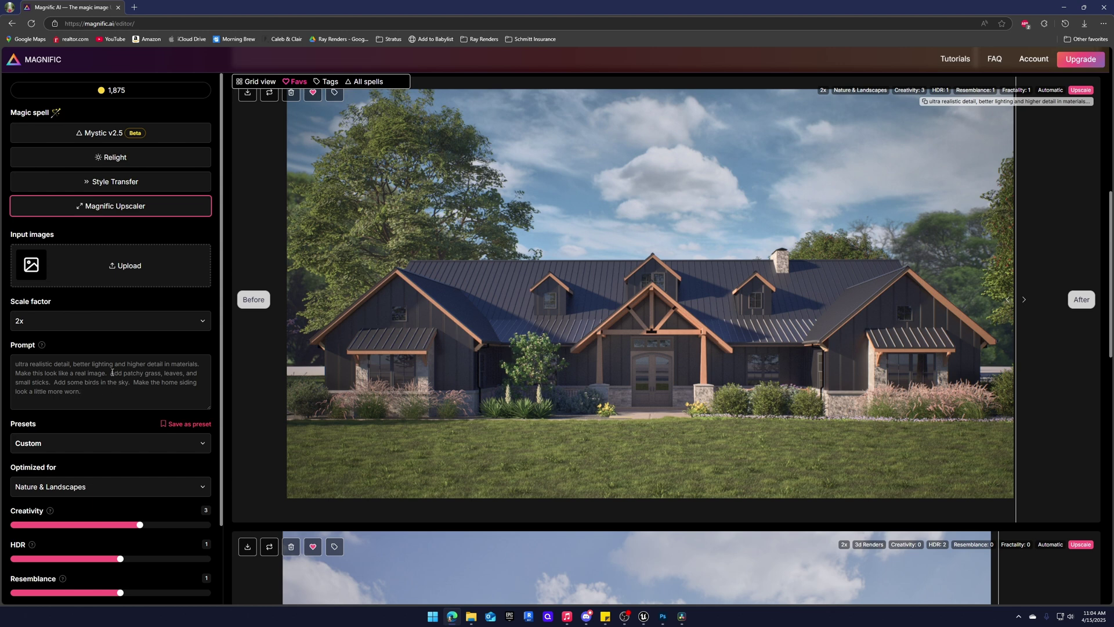
drag(111, 373, 49, 383)
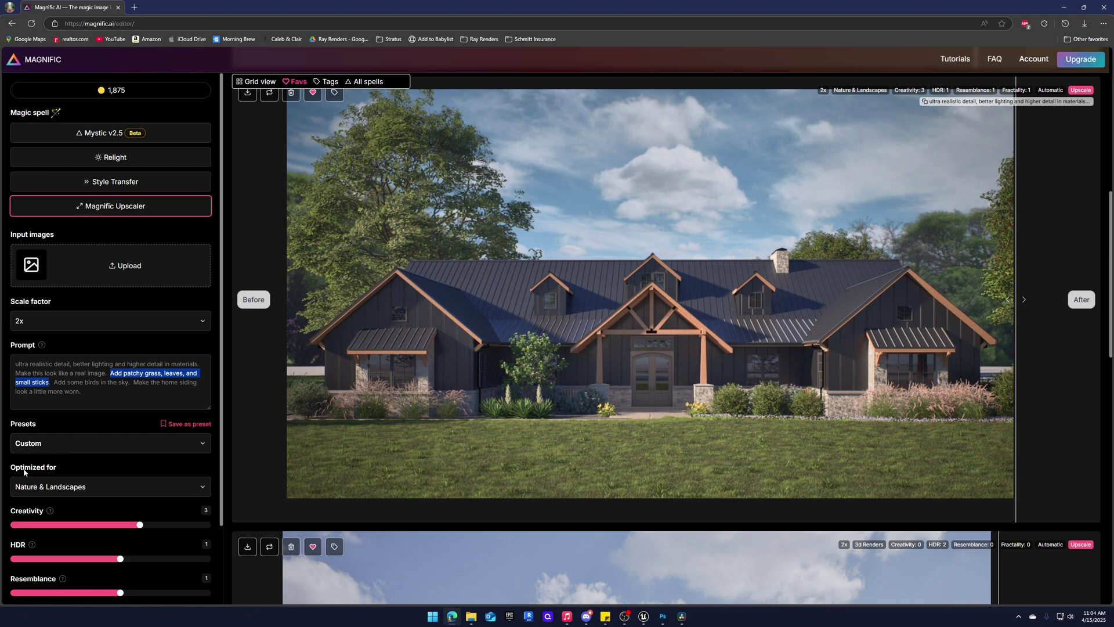
Review the upscaler's Optimized for choices, including 3d Renders, keeping Nature & Landscapes selected.
click(107, 493)
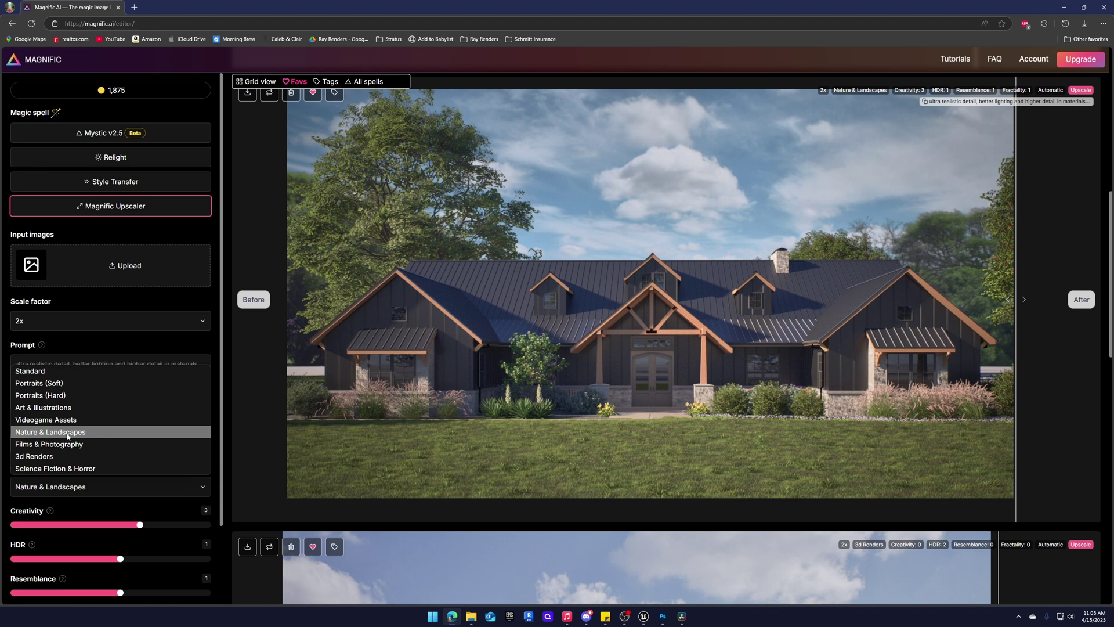
click(67, 437)
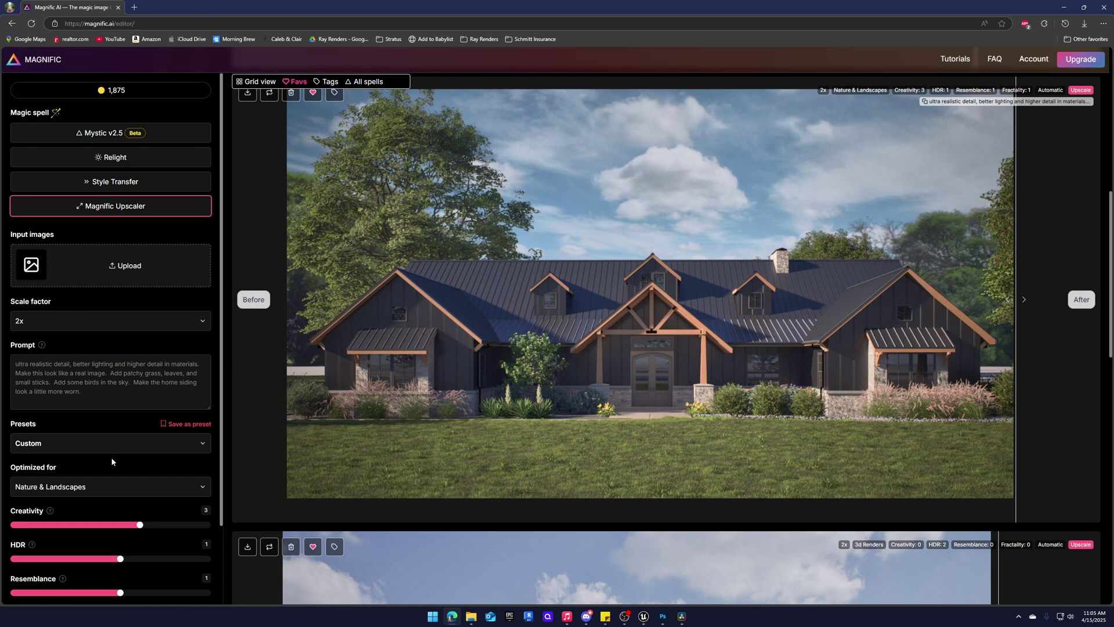
scroll(112, 461, down, 1)
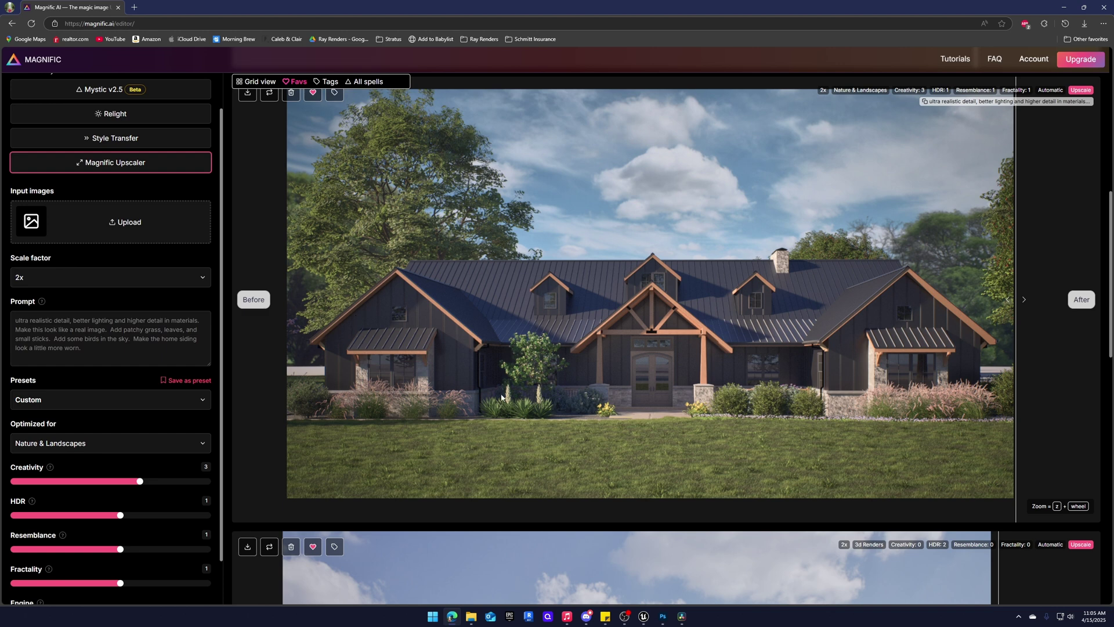
scroll(129, 407, down, 1)
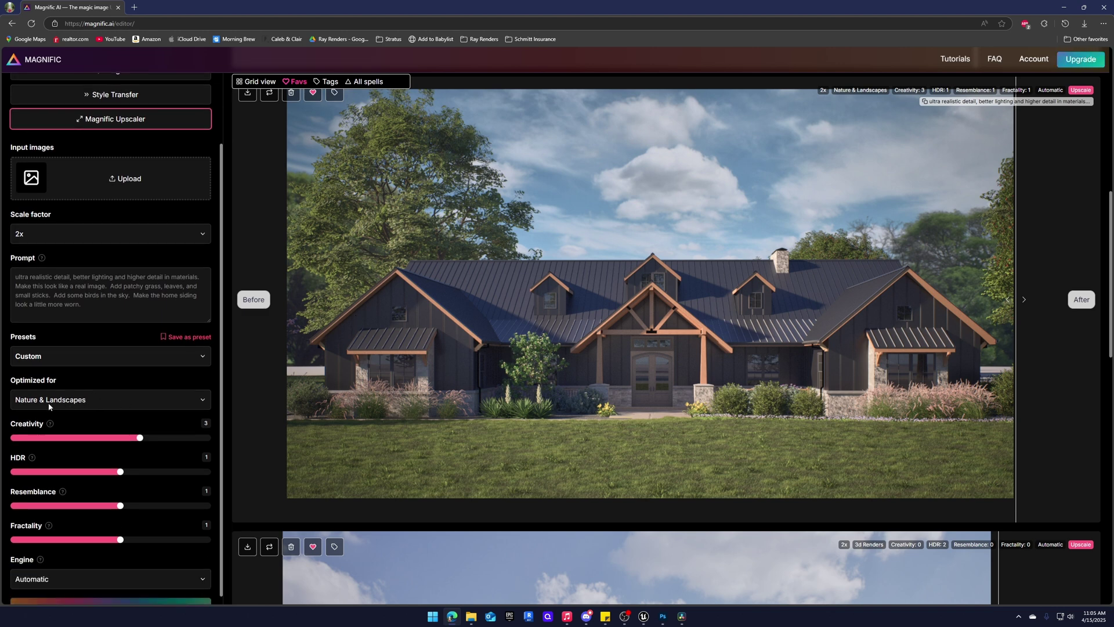
click(81, 406)
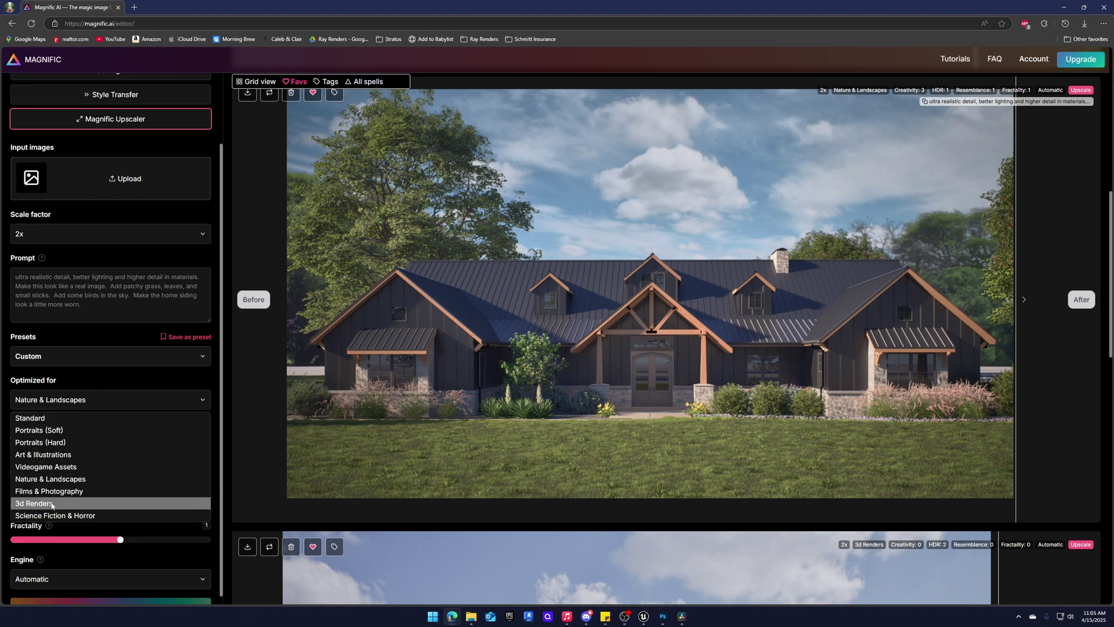
click(119, 390)
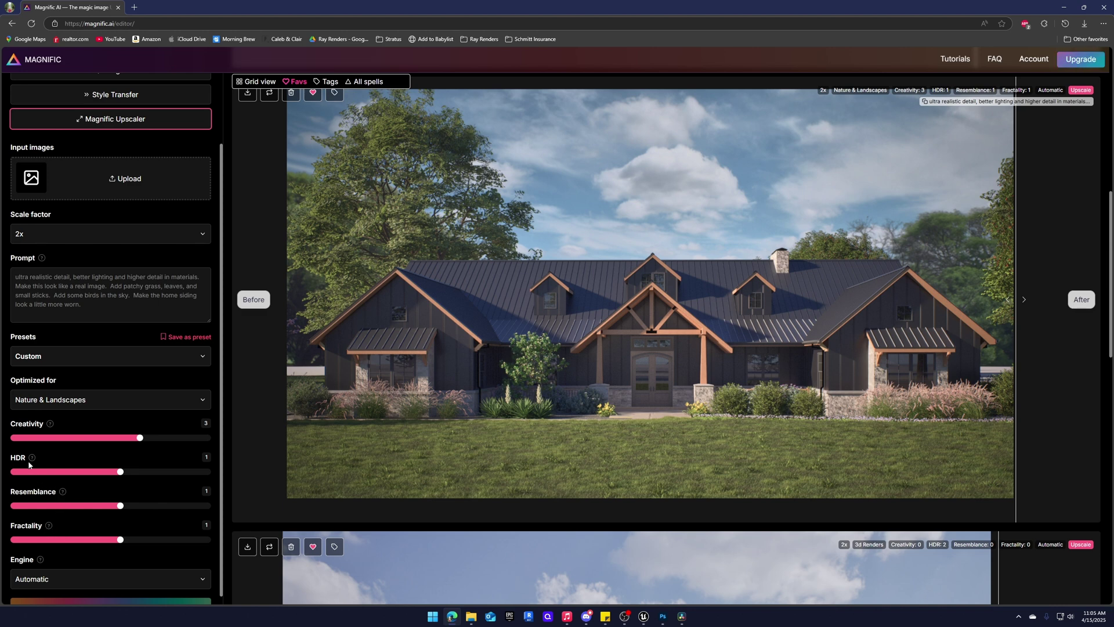
Review the upscaler's Creativity, HDR, Resemblance, Fractality and Engine settings.
mouse_move(50, 427)
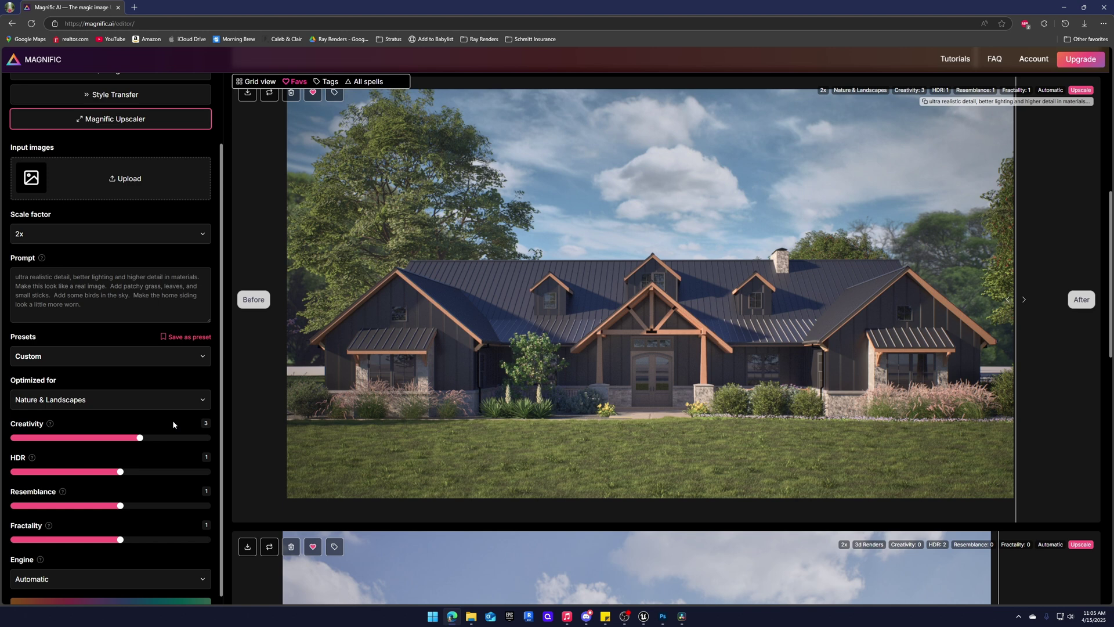
scroll(165, 464, down, 2)
scroll(165, 463, up, 1)
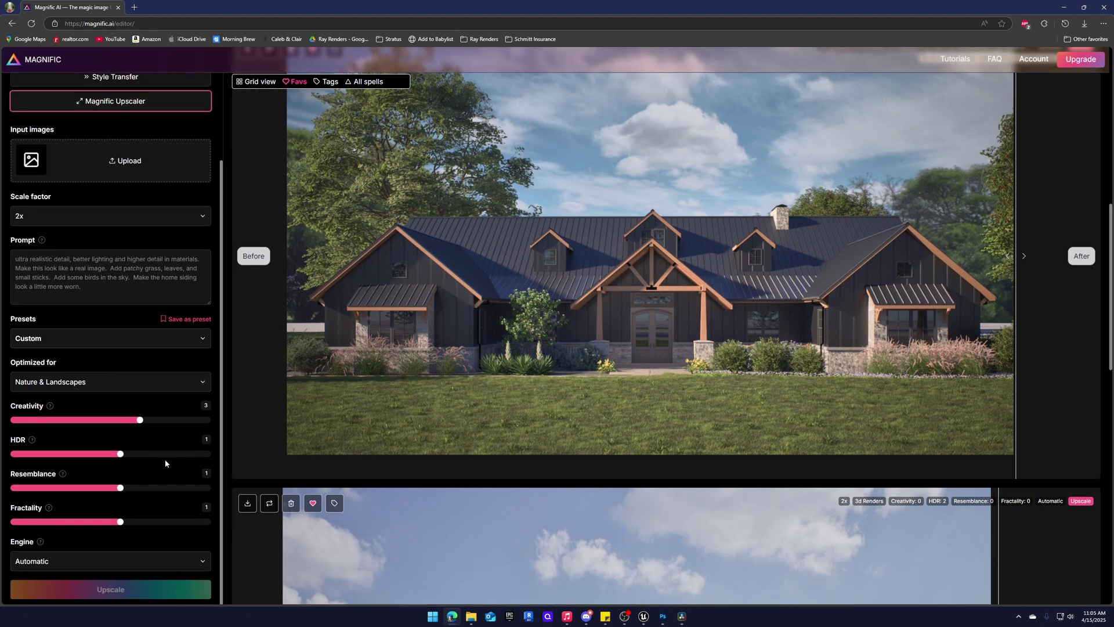
scroll(865, 82, up, 1)
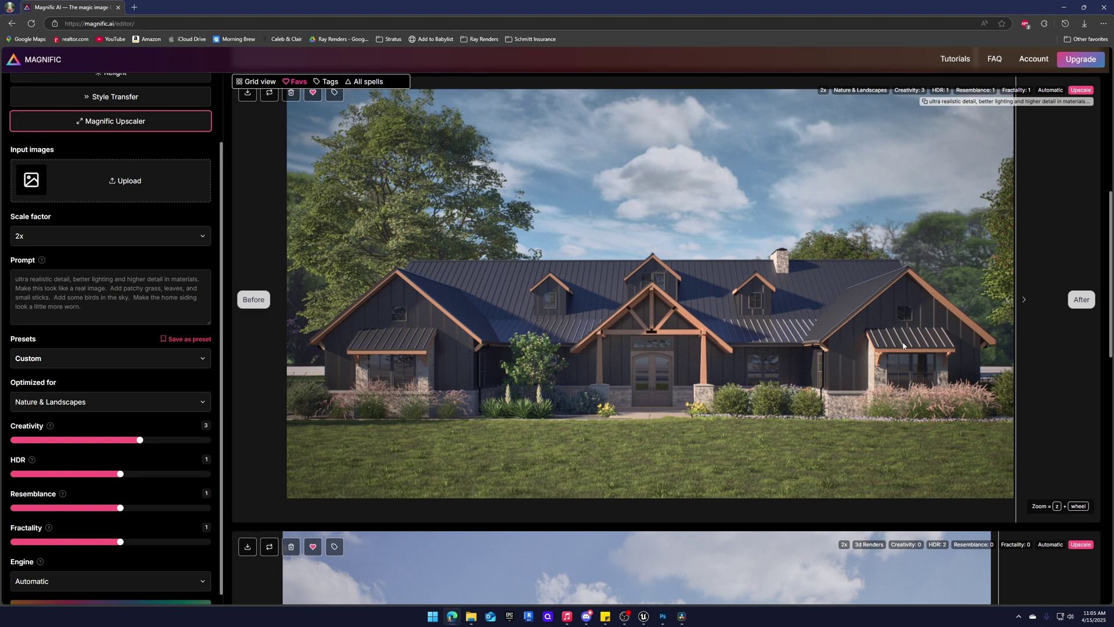
Compare the before and after versions of the Nature & Landscapes upscale up close on the lawn, entrance and house's left wing.
scroll(869, 324, up, 2)
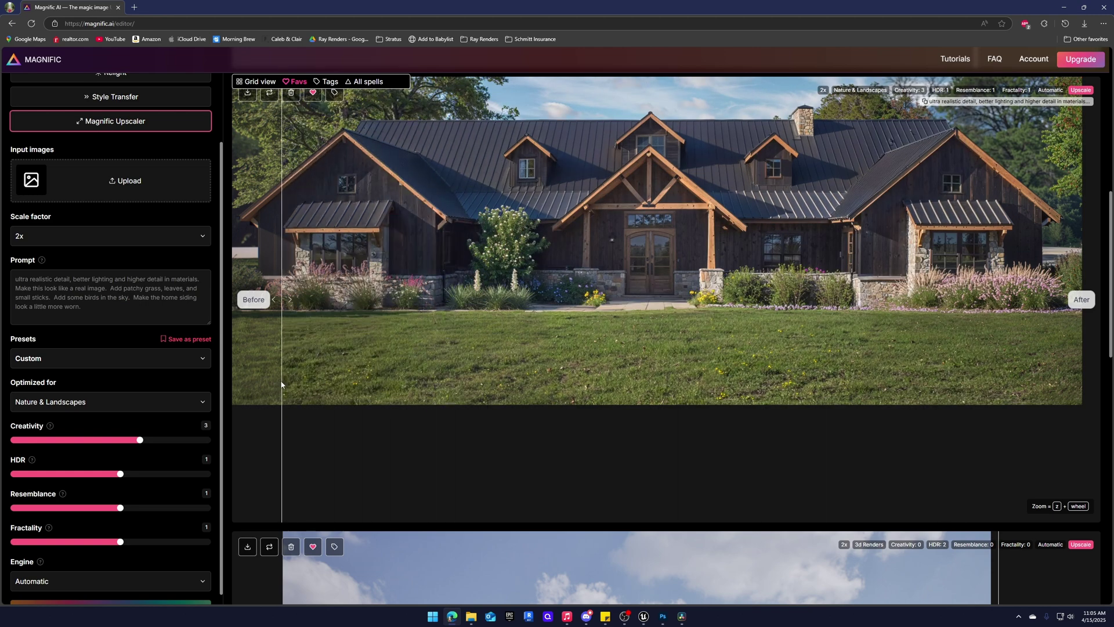
scroll(728, 406, up, 1)
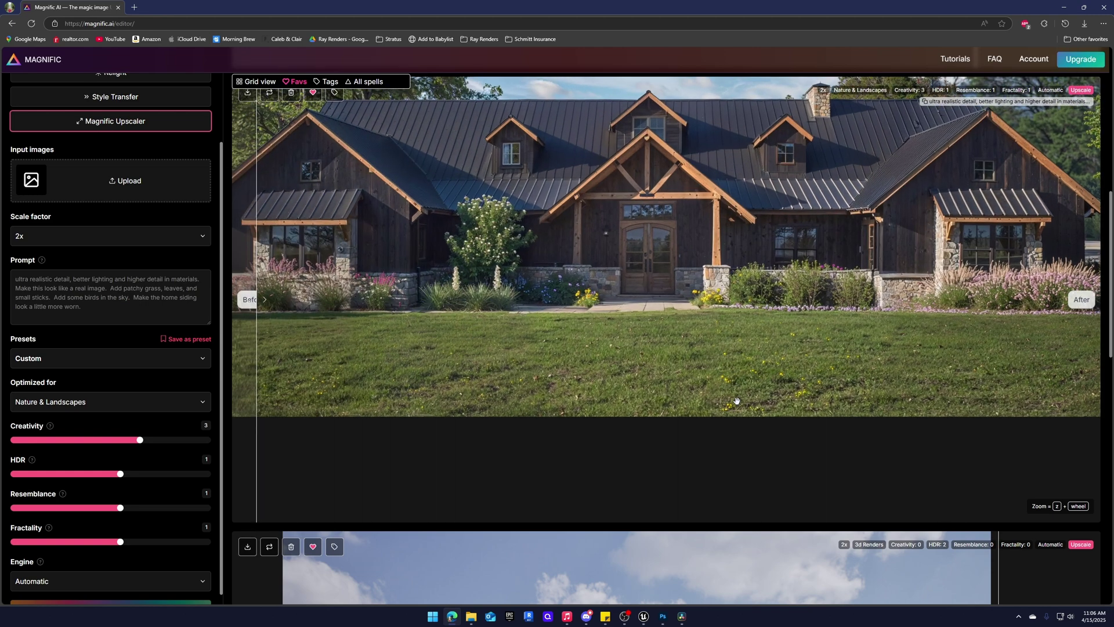
scroll(734, 403, up, 2)
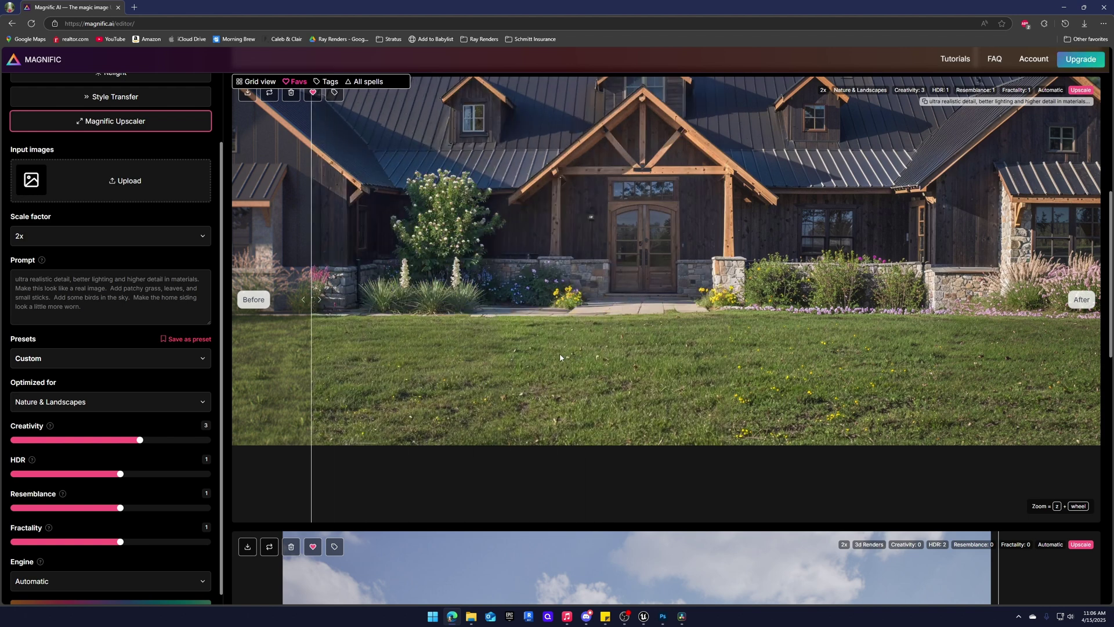
scroll(565, 306, up, 1)
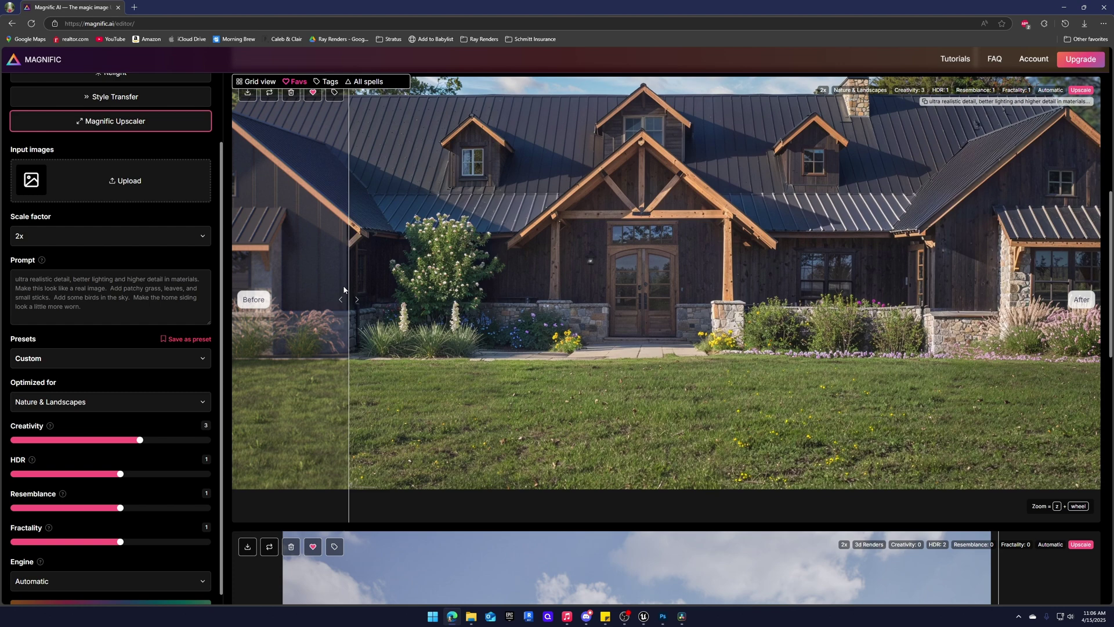
scroll(366, 300, up, 3)
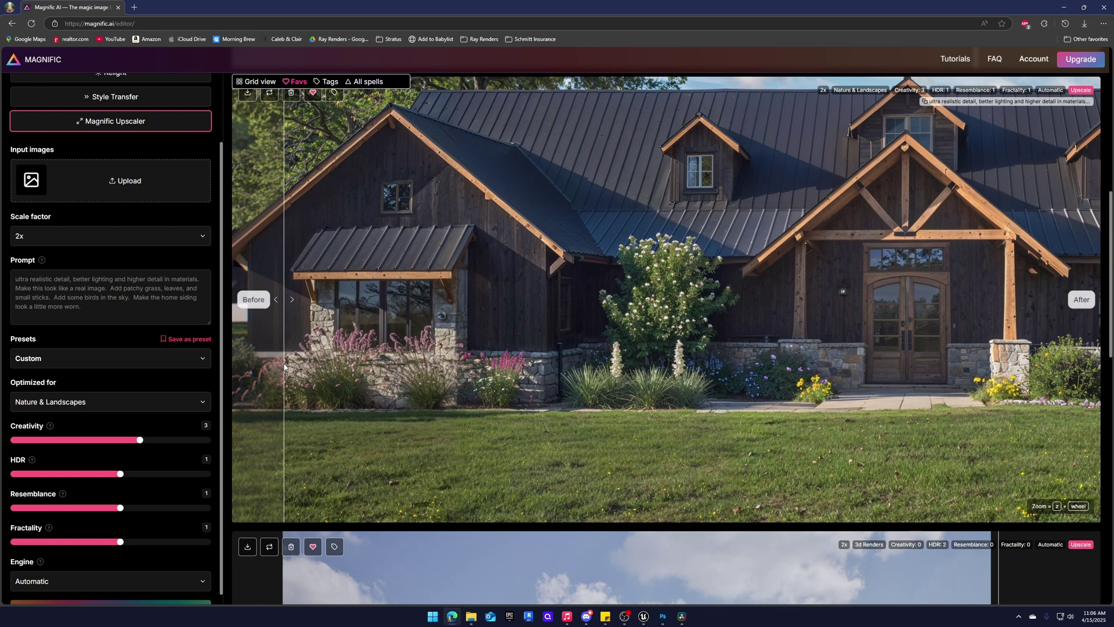
scroll(285, 369, up, 2)
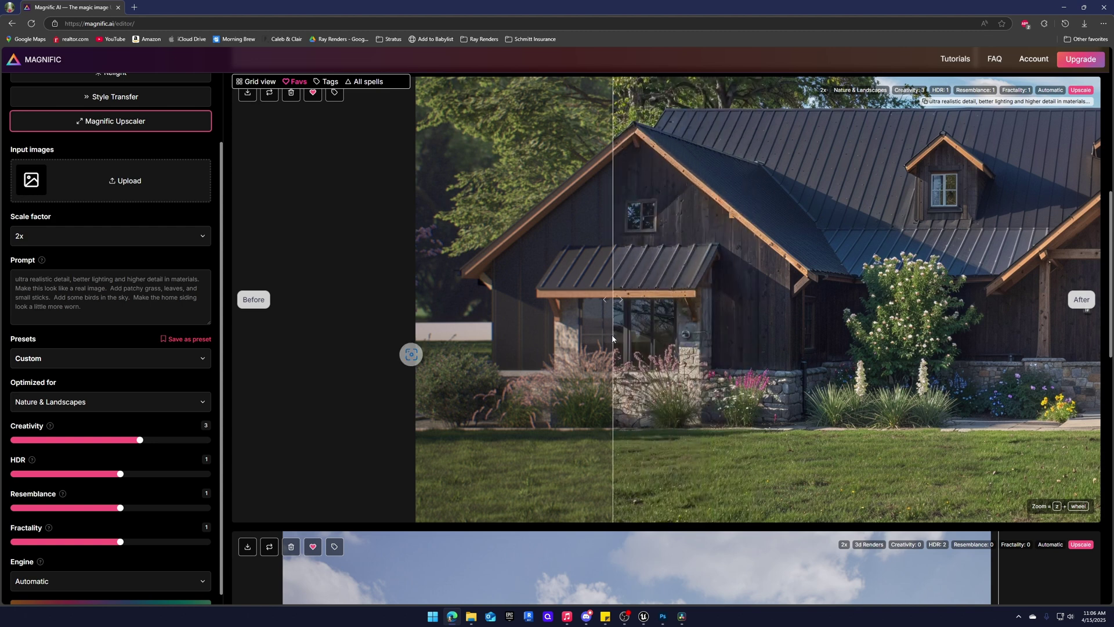
drag(612, 339, 403, 297)
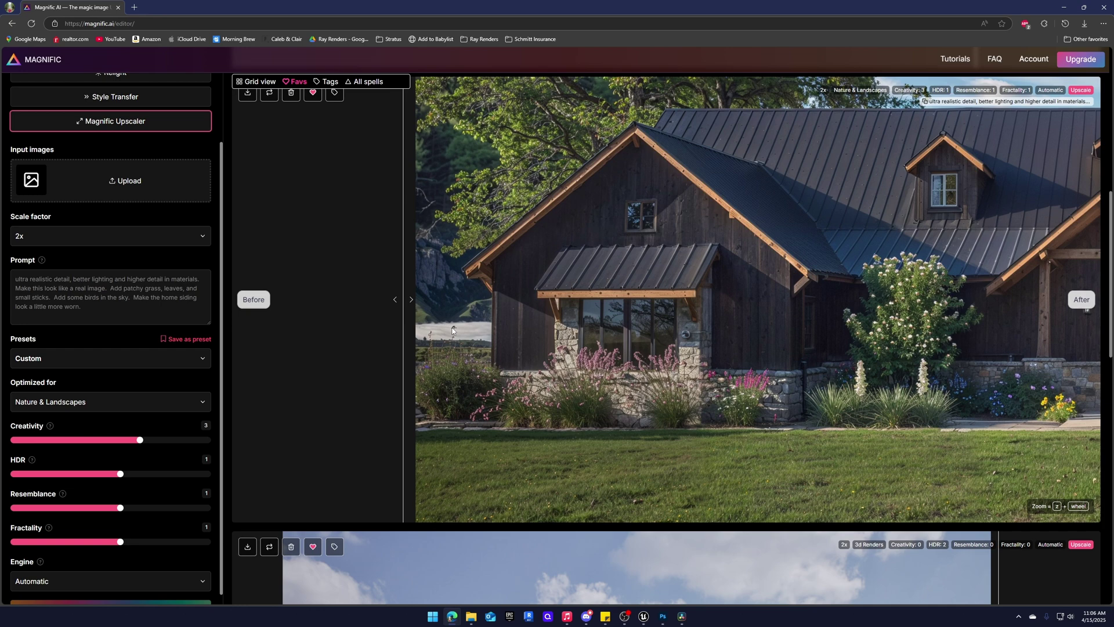
Compare the roof, chimney and right wing in the Nature & Landscapes upscale, finishing with the whole house split between before and after.
drag(452, 329, 882, 325)
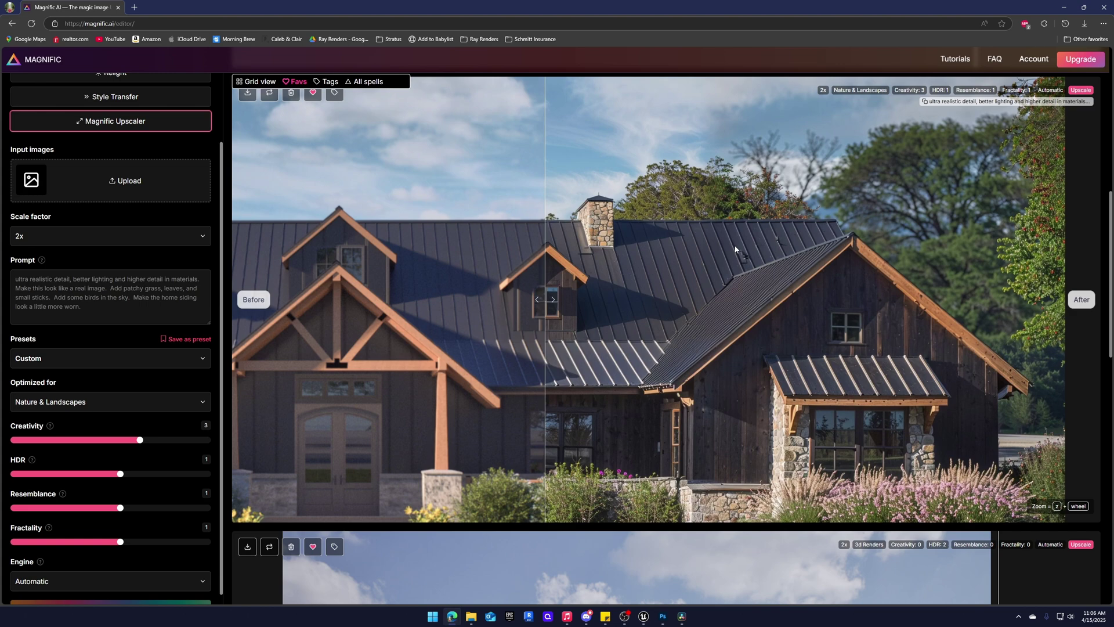
drag(545, 299, 278, 301)
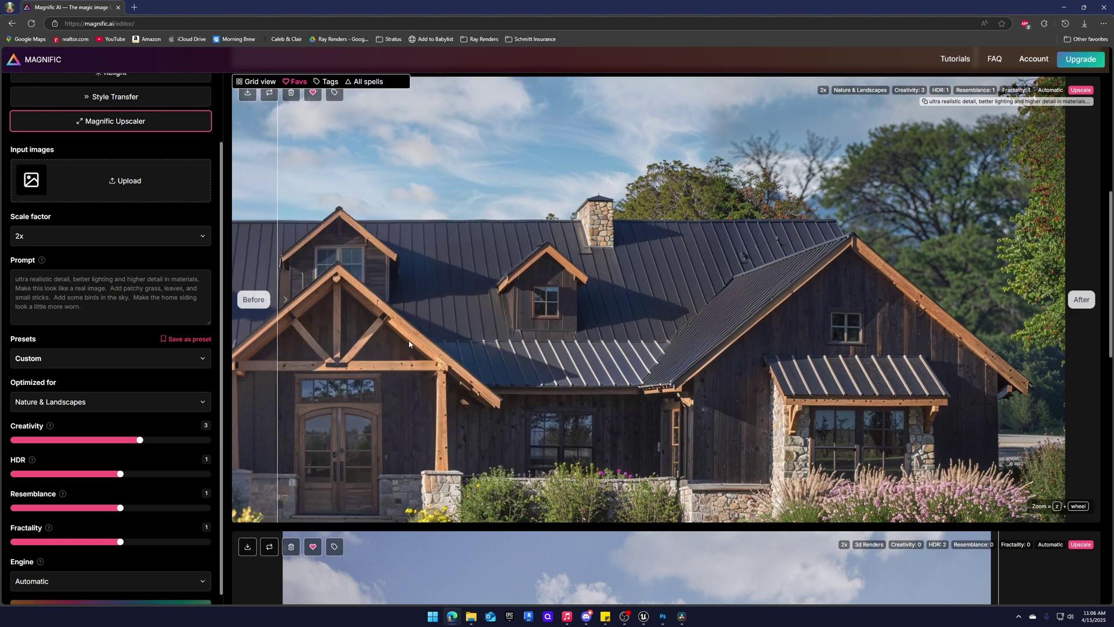
scroll(432, 335, down, 3)
scroll(459, 330, down, 3)
drag(481, 329, 590, 337)
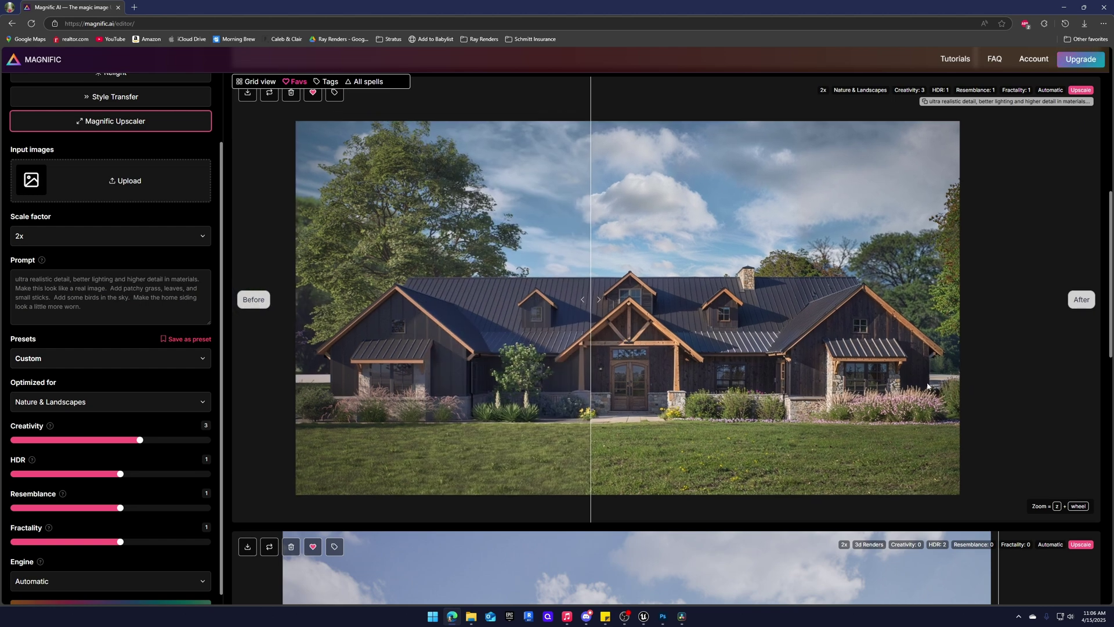
Find the 3d Renders upscale of the house and compare its before and after versions around the lawn and facade.
scroll(986, 364, down, 3)
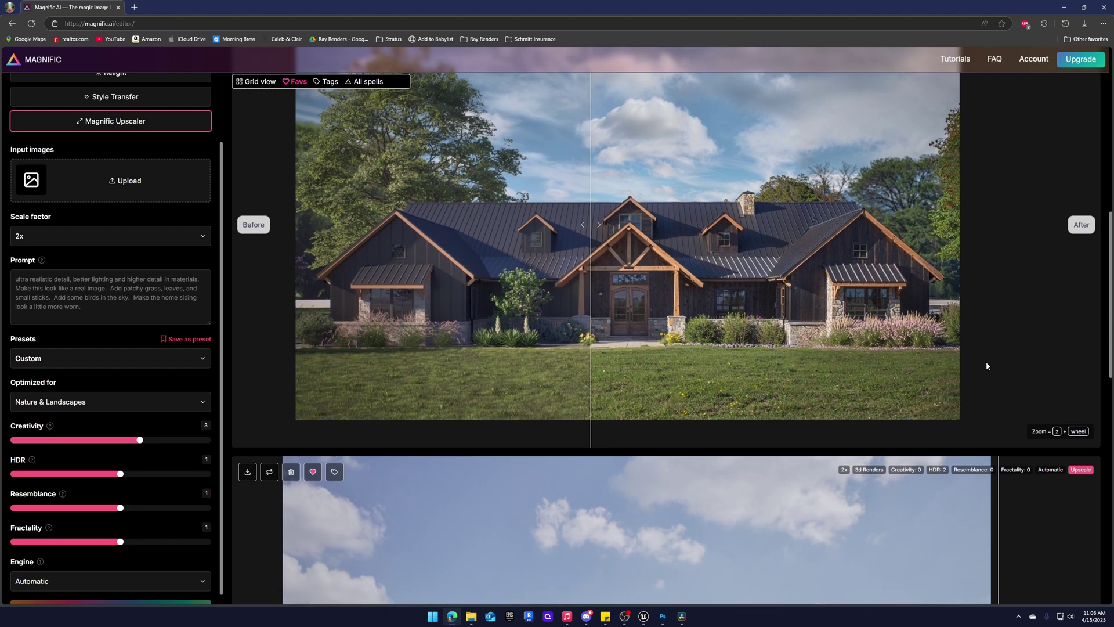
scroll(986, 364, up, 11)
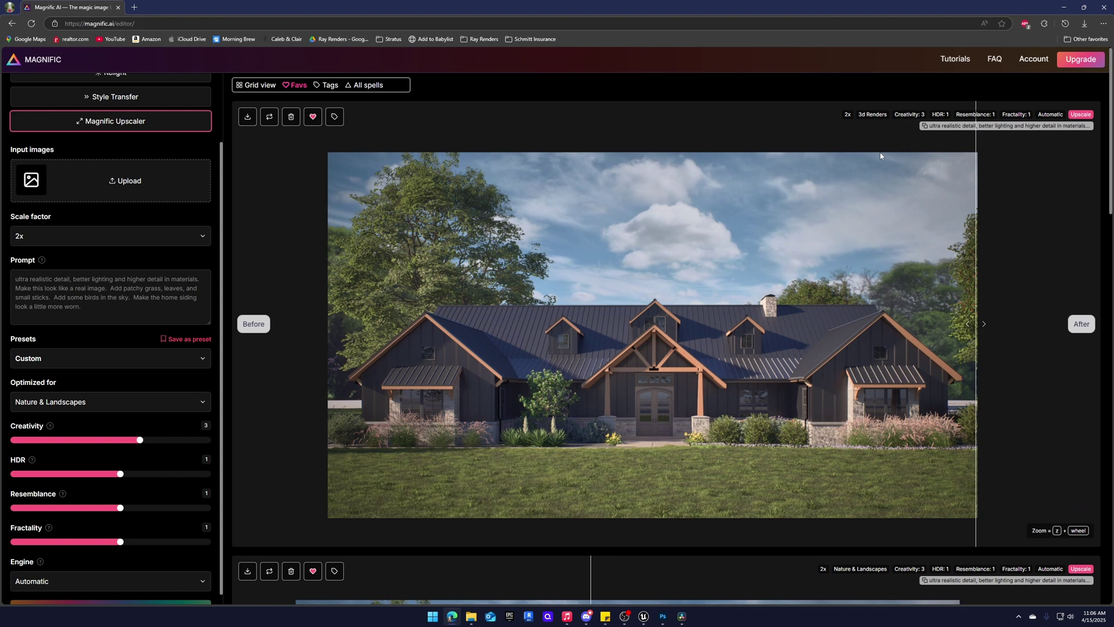
scroll(883, 485, up, 5)
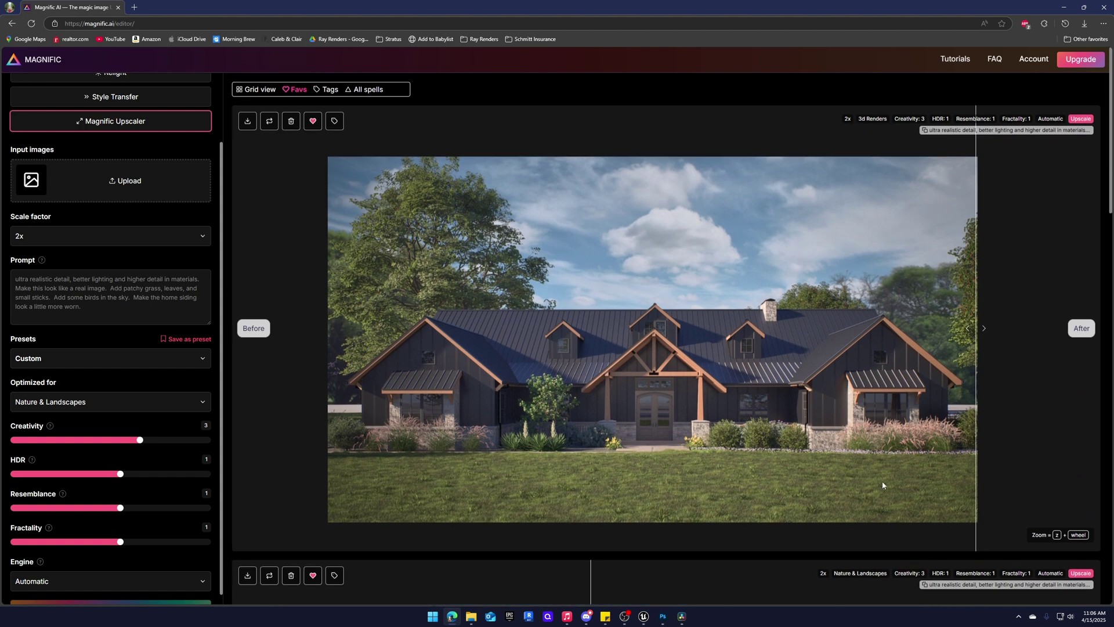
scroll(734, 344, up, 1)
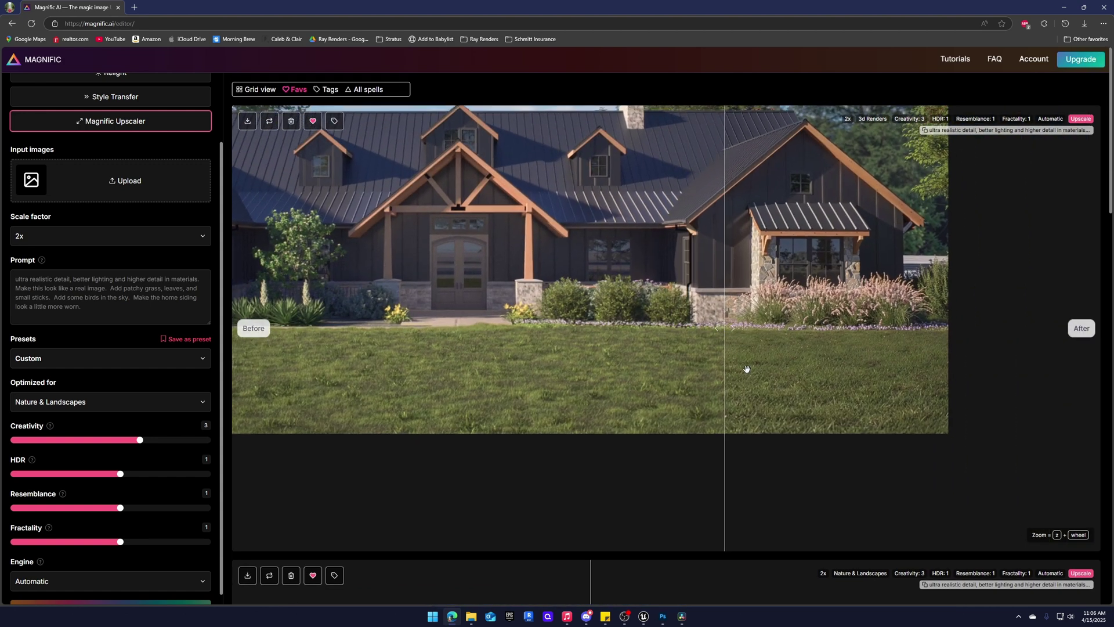
drag(485, 407, 301, 416)
drag(591, 380, 244, 409)
drag(404, 313, 587, 388)
Compare the before and after versions of the 3d Renders upscale on the roof, dormers, timber gable and left wing.
scroll(586, 360, up, 3)
drag(430, 342, 505, 401)
drag(911, 317, 647, 452)
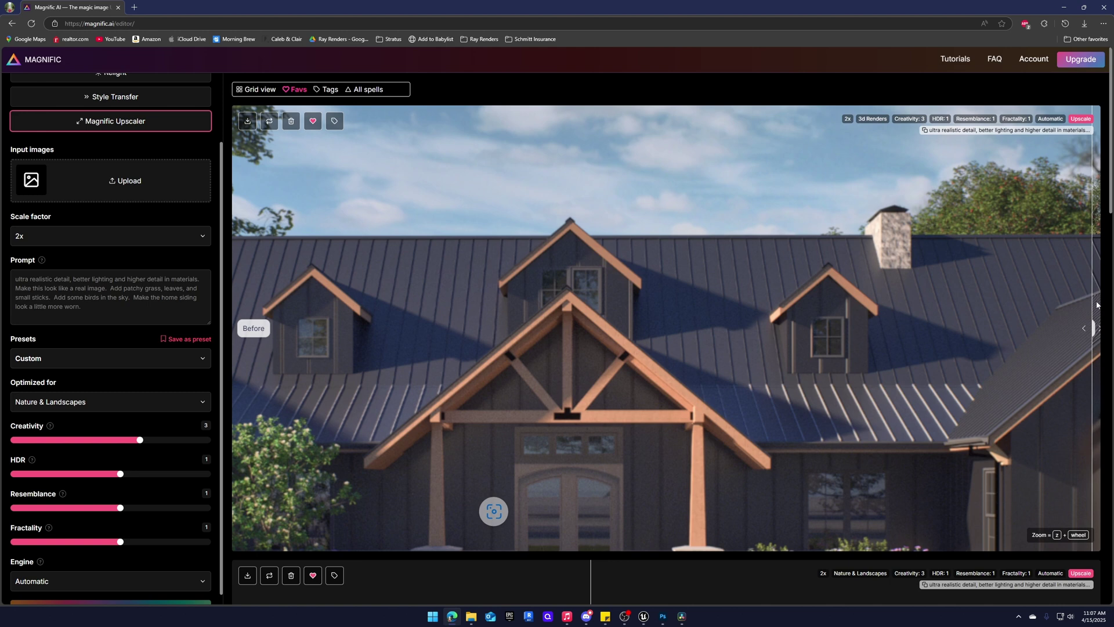
drag(636, 328, 766, 327)
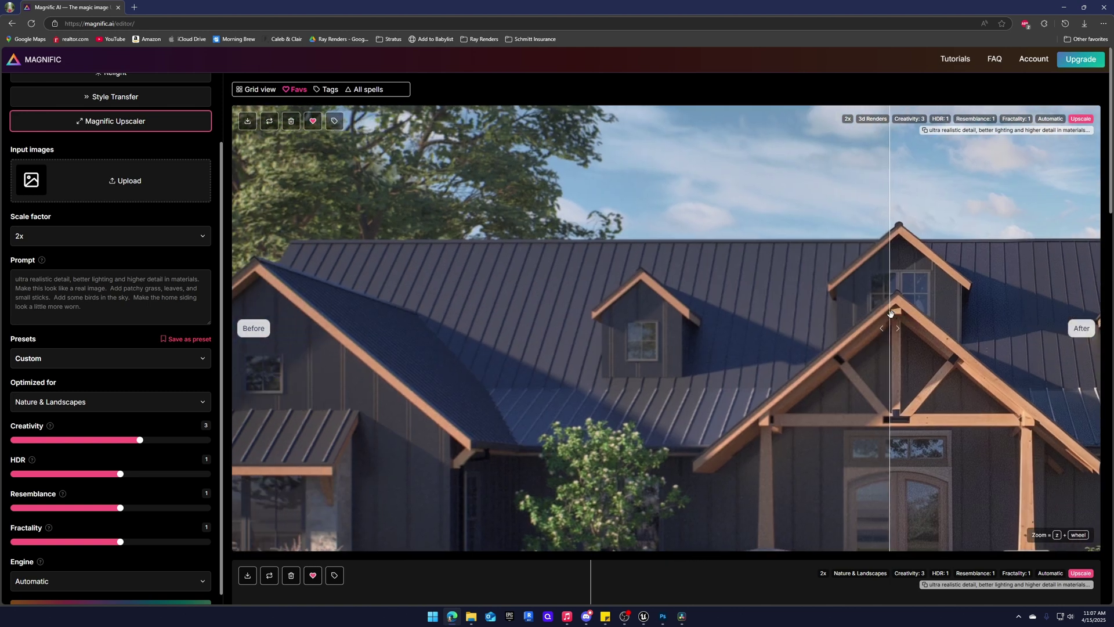
drag(277, 330, 272, 327)
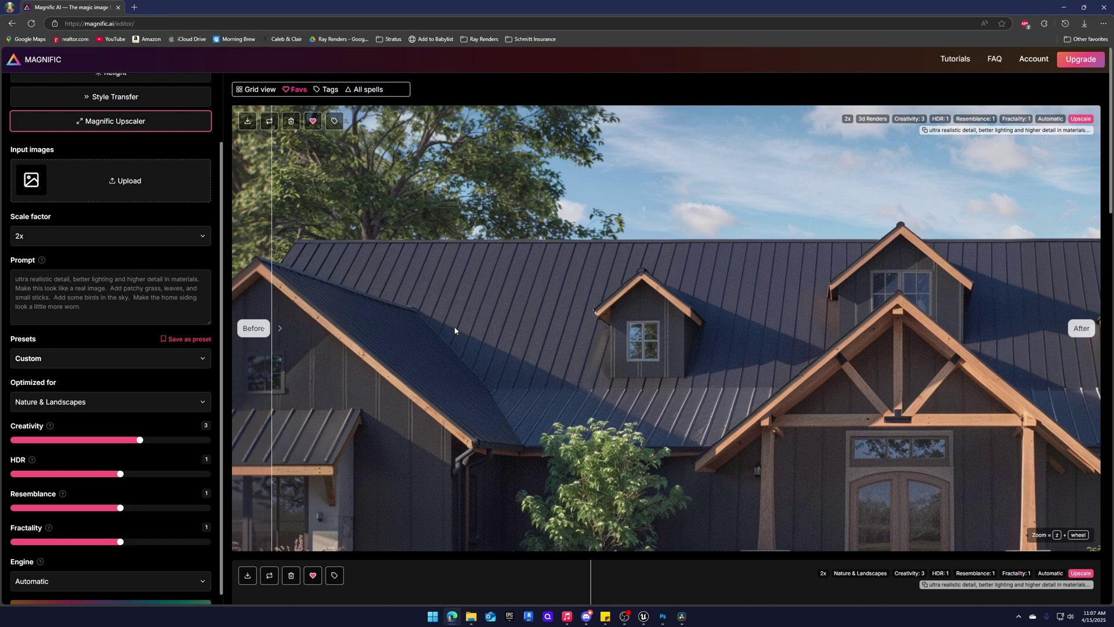
drag(455, 331, 703, 290)
drag(699, 328, 396, 329)
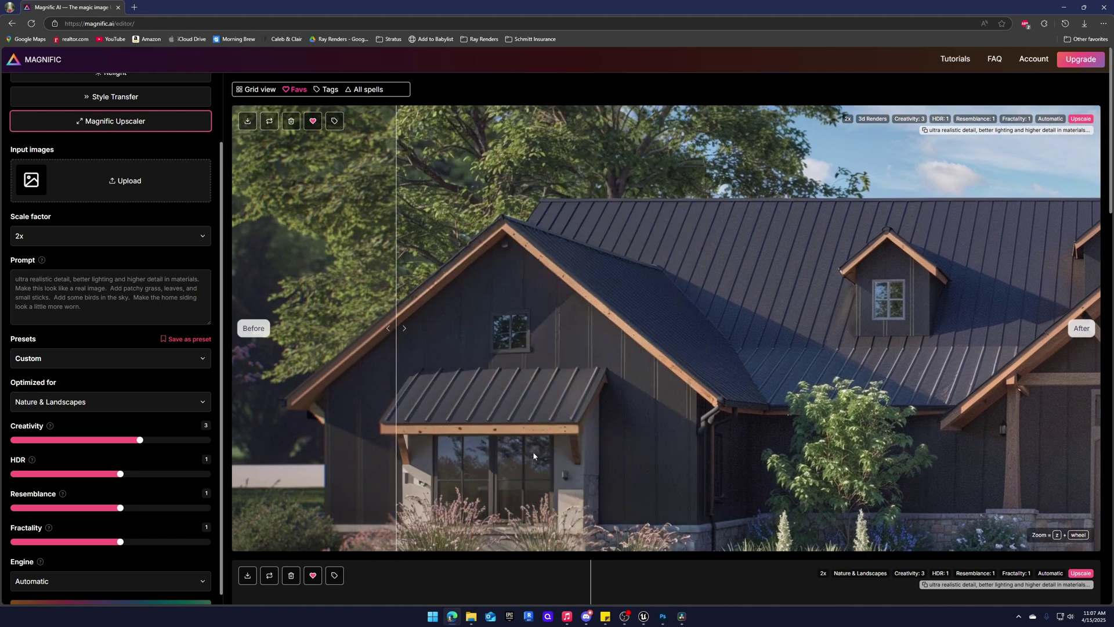
Compare the before and after versions of the 3d Renders house upscale on the left wing's entrance and plantings, finishing with the whole facade.
drag(586, 446, 408, 384)
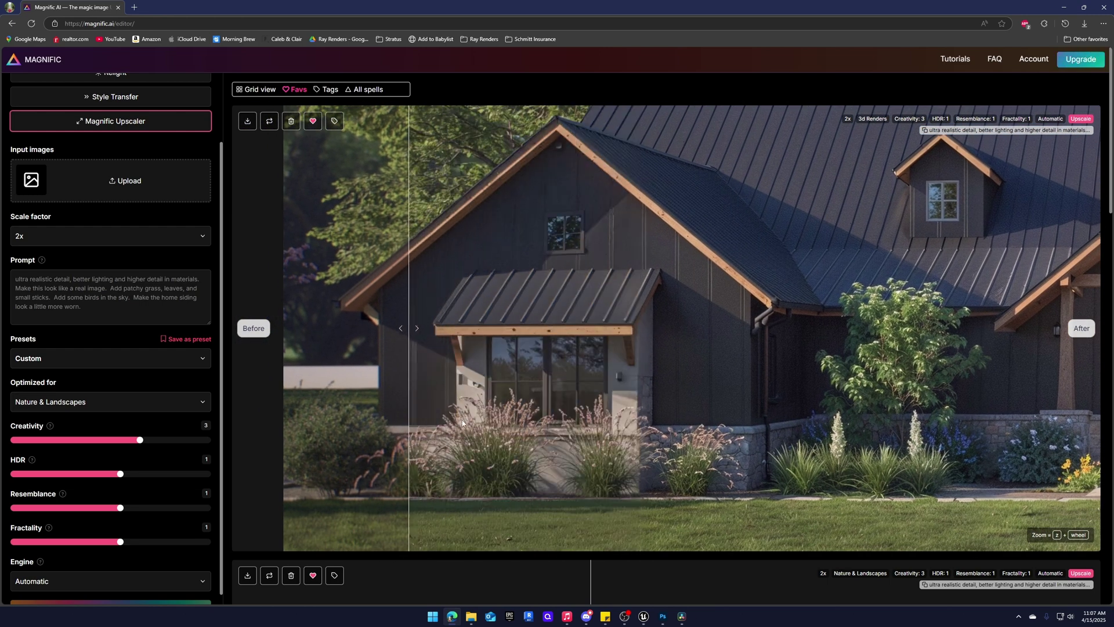
drag(471, 346, 616, 369)
drag(388, 380, 472, 392)
scroll(677, 369, down, 3)
scroll(677, 369, down, 2)
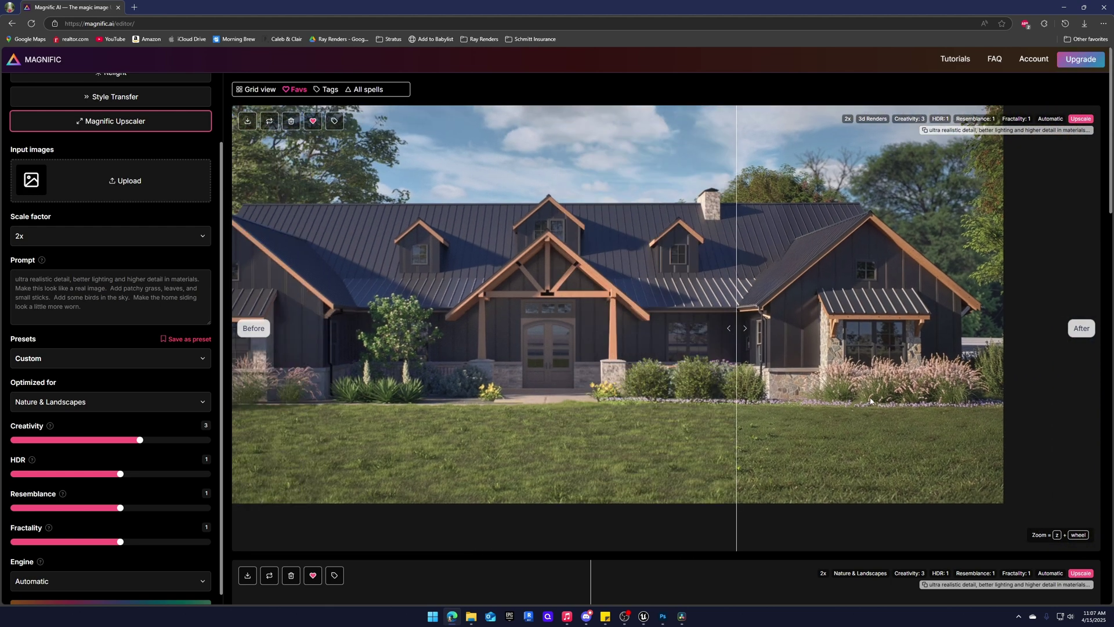
Browse the favourite results past the farmhouse to the Nature & Landscapes upscale of the long white building.
scroll(812, 388, down, 5)
scroll(991, 411, down, 4)
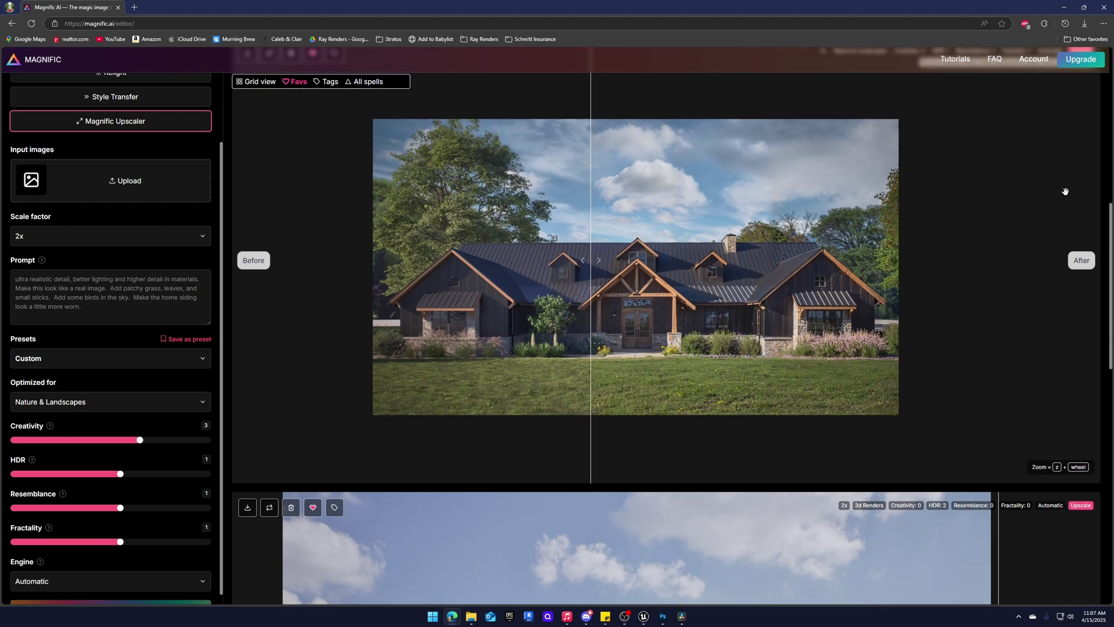
scroll(1051, 514, down, 5)
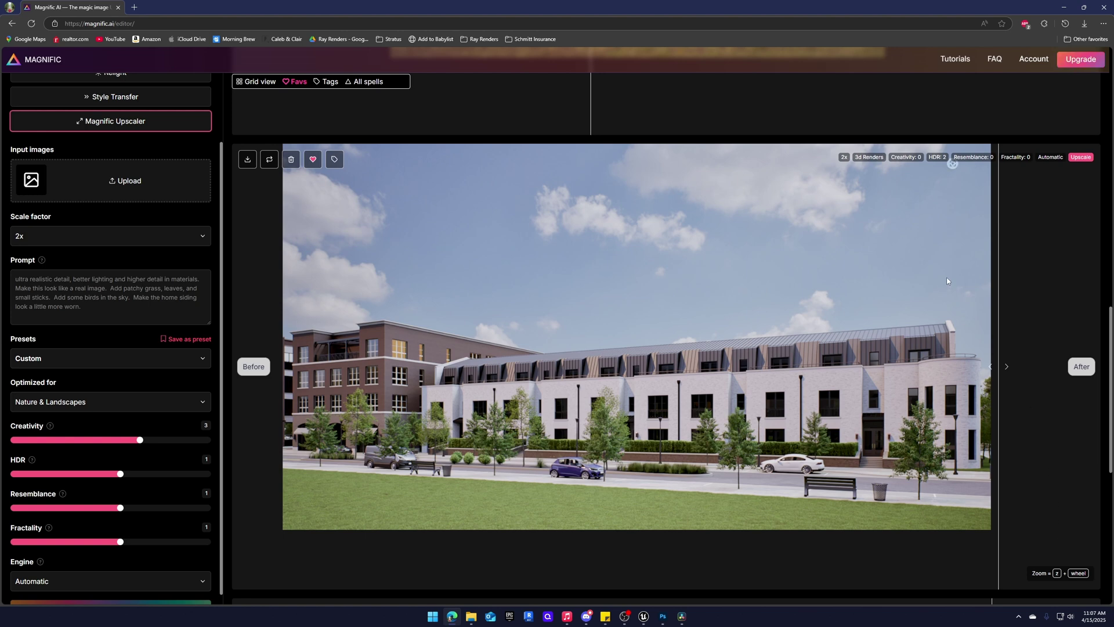
drag(1110, 361, 1110, 366)
scroll(1111, 366, down, 6)
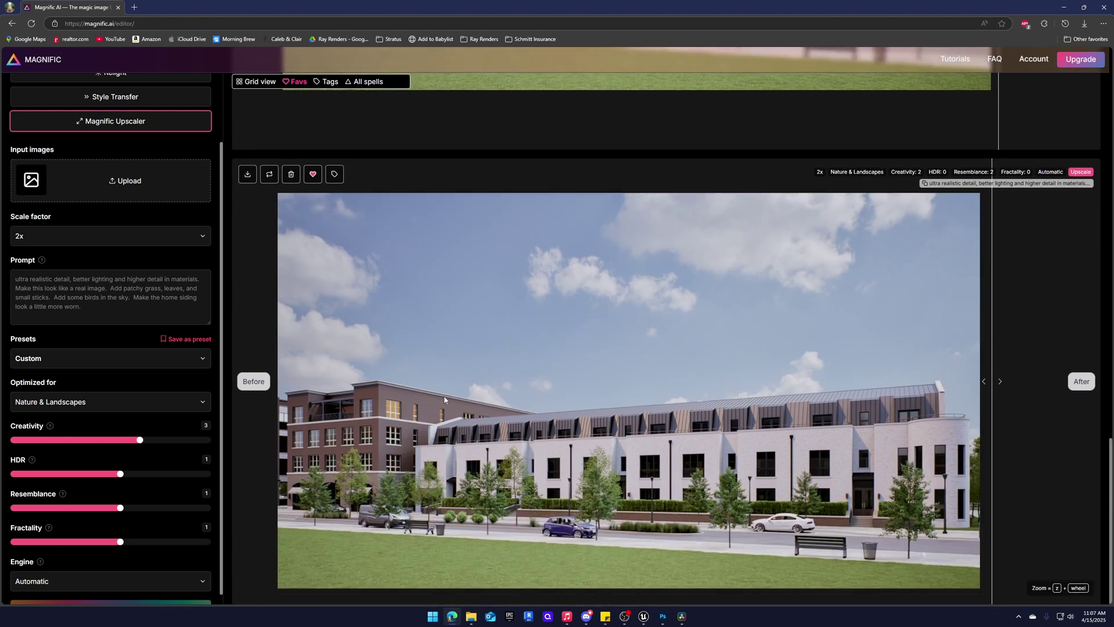
Compare the before and after versions of the white building's Nature & Landscapes upscale on the lawn, street trees and parked cars.
scroll(880, 532, up, 3)
drag(894, 552, 745, 302)
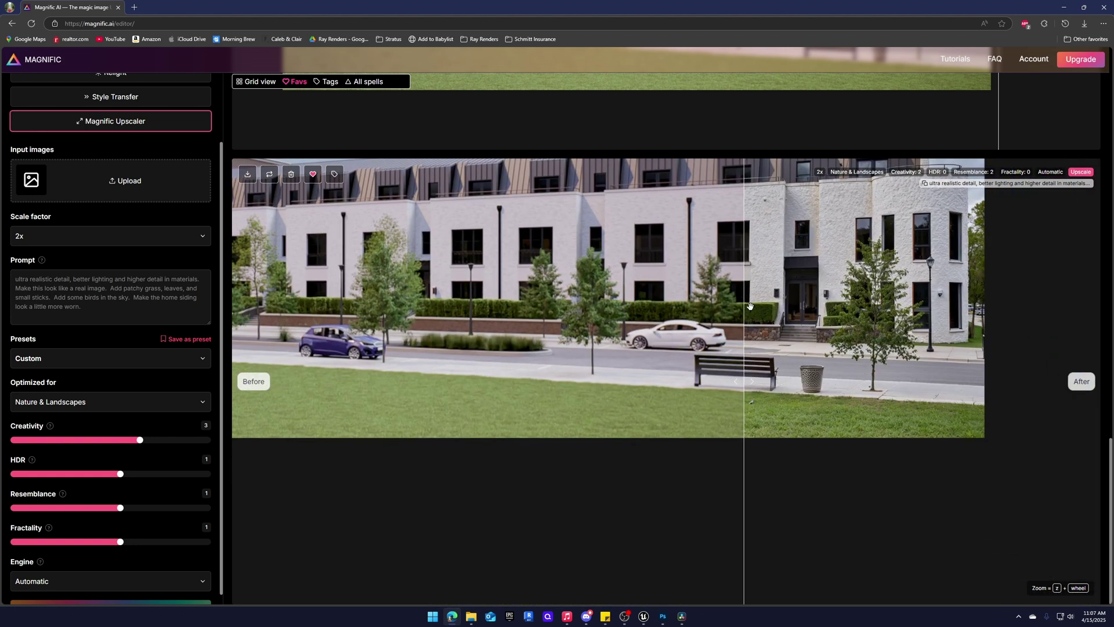
drag(373, 414, 323, 424)
scroll(483, 398, up, 3)
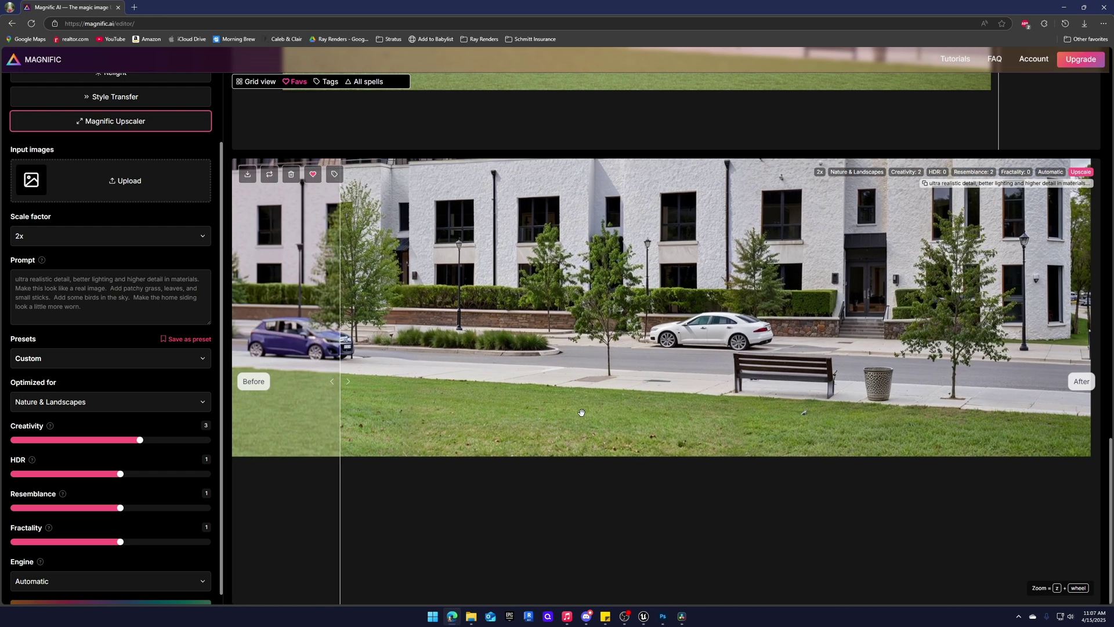
drag(620, 311, 768, 326)
scroll(767, 327, up, 3)
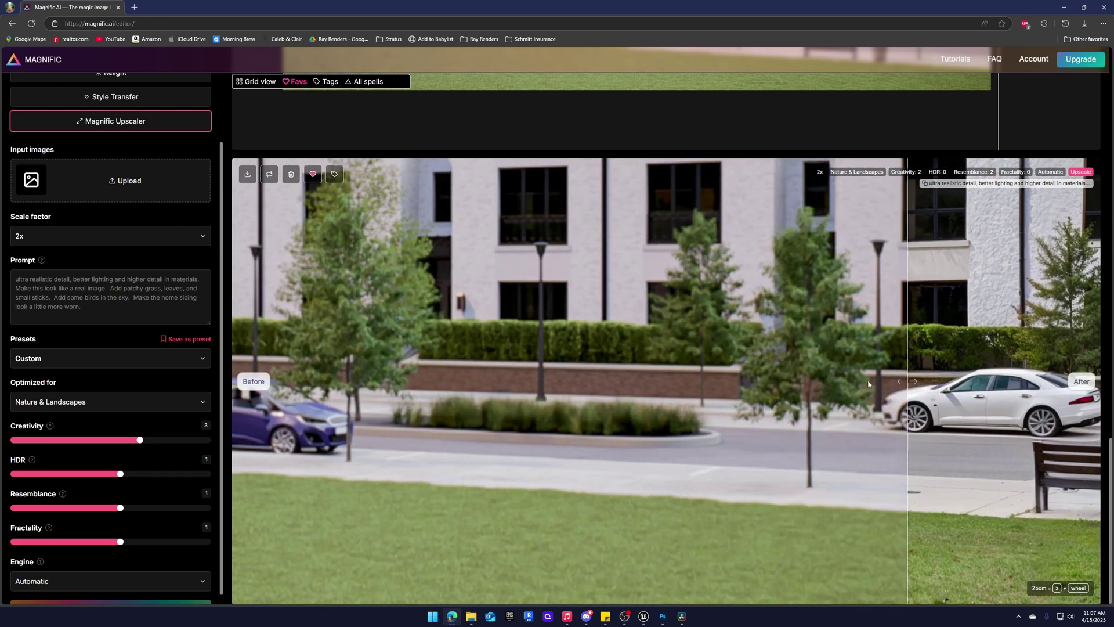
drag(689, 381, 267, 386)
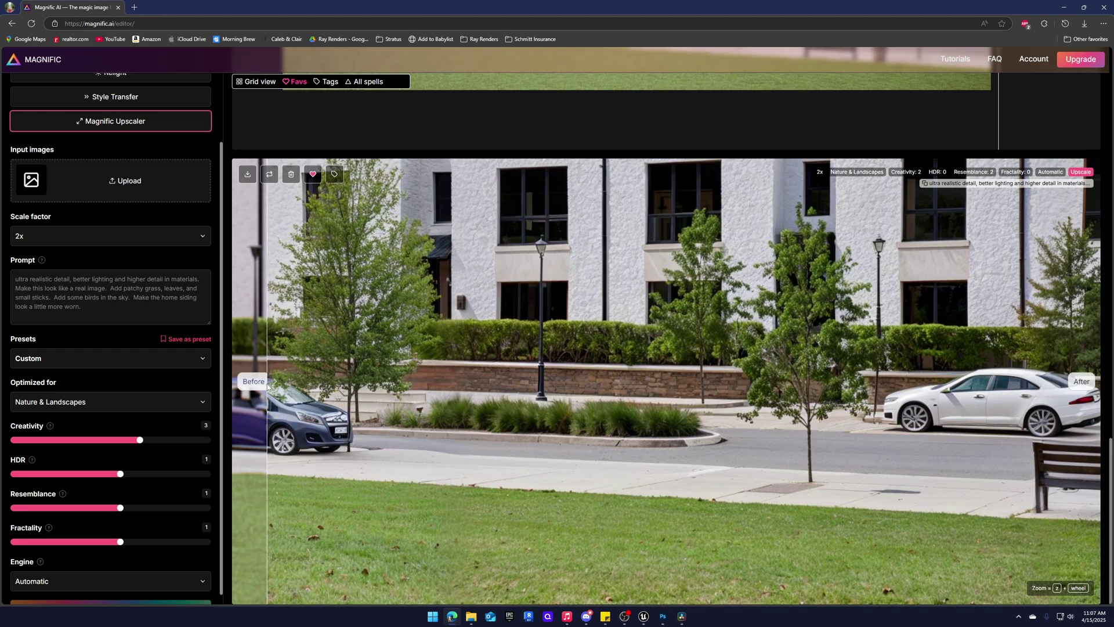
Compare the before and after versions of the Nature & Landscapes upscale around the white building's entrance, bench, trash can and corner tree.
drag(720, 489, 415, 454)
drag(936, 436, 399, 433)
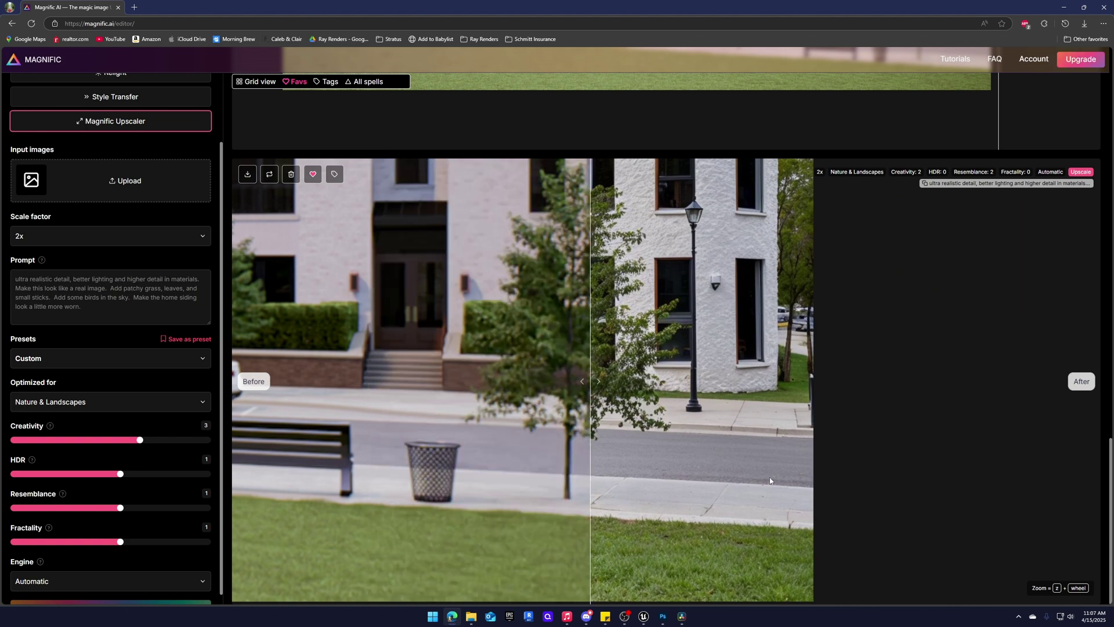
drag(617, 478, 301, 472)
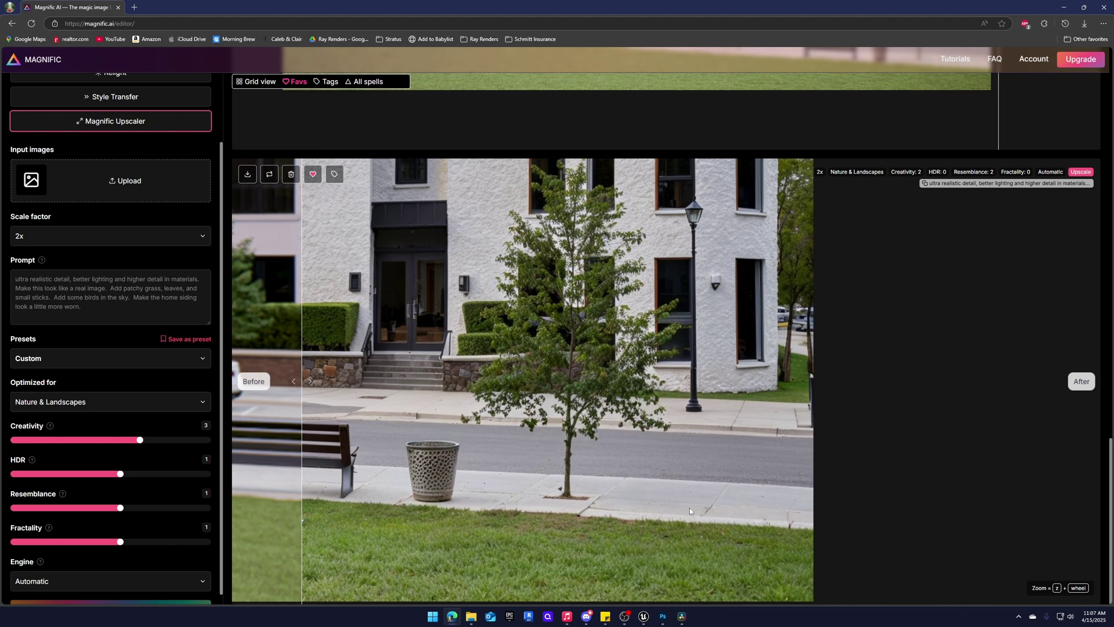
drag(303, 420, 386, 418)
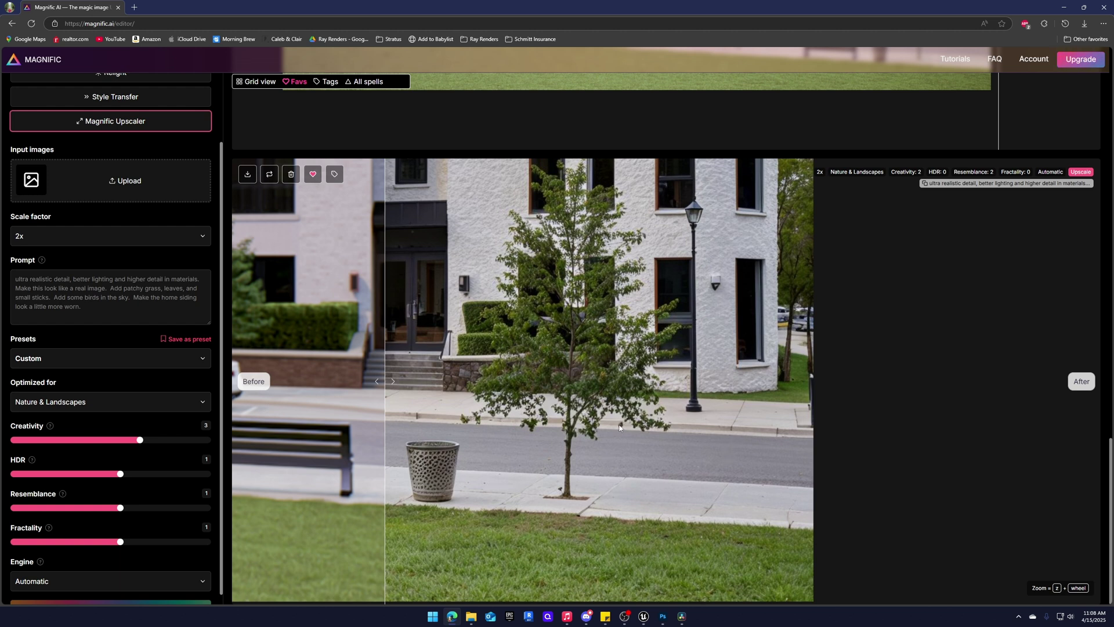
drag(755, 484, 339, 462)
Compare the before and after wall texture on the white building's rounded corner in the Nature & Landscapes upscale.
scroll(750, 500, up, 3)
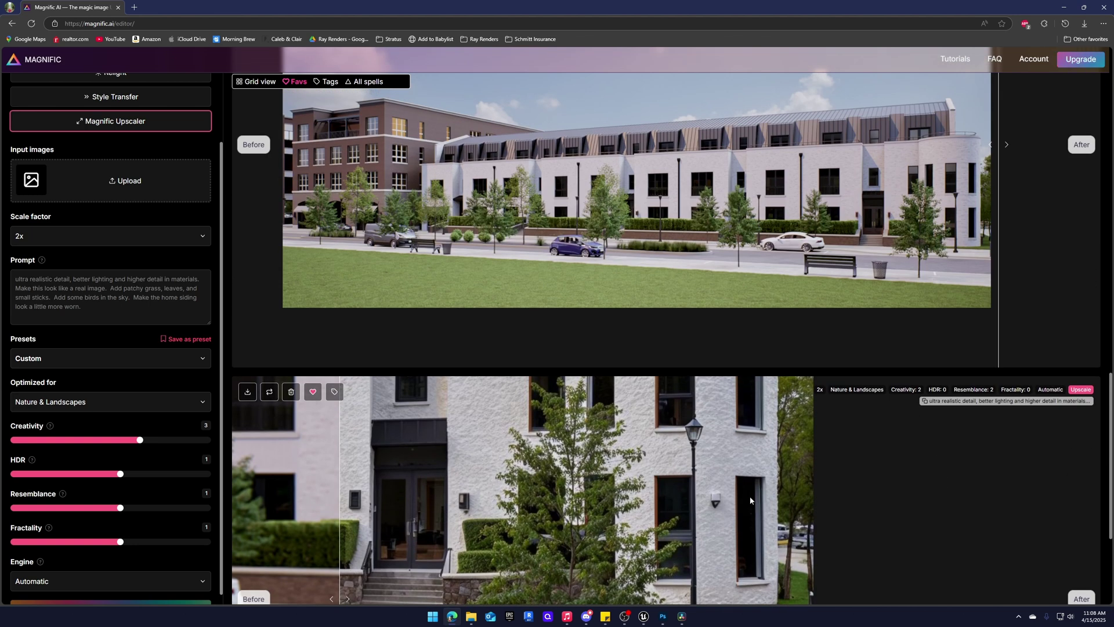
drag(734, 460, 720, 591)
drag(719, 422, 541, 465)
Compare the before and after versions of the white building's 3d Renders upscale on the roof, brick facade, bench and street trees.
scroll(900, 178, up, 5)
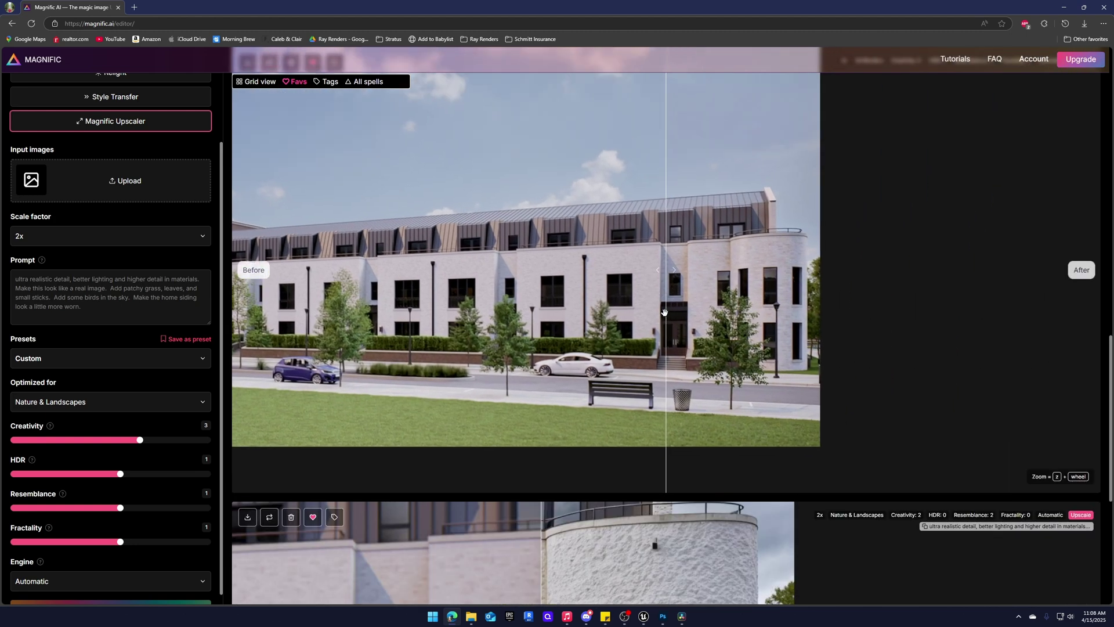
scroll(836, 336, up, 5)
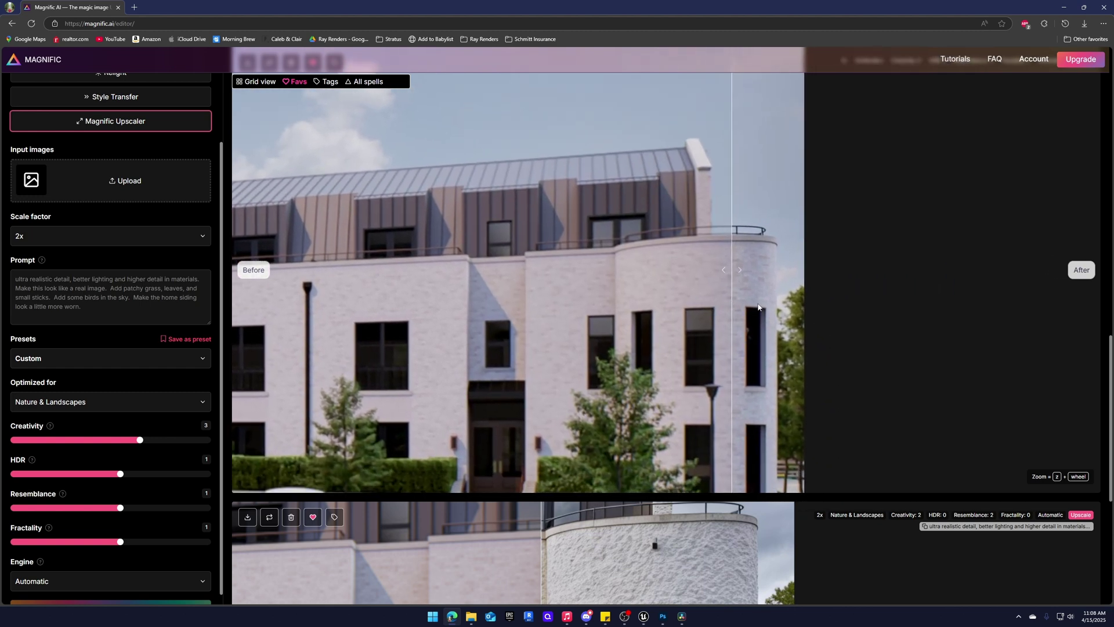
drag(758, 306, 535, 318)
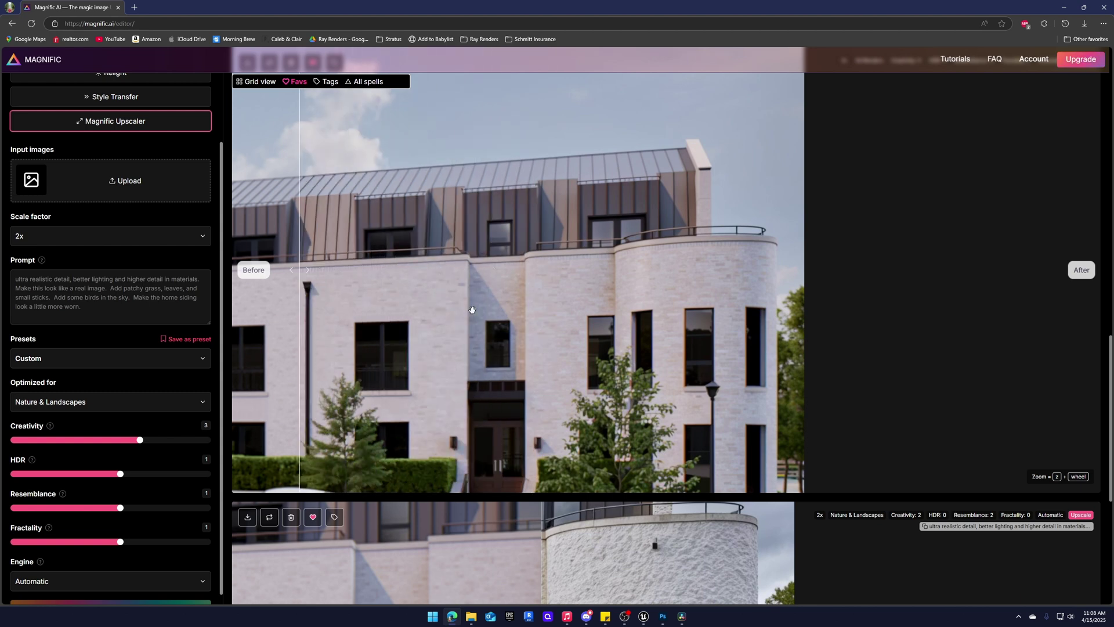
drag(338, 323, 732, 267)
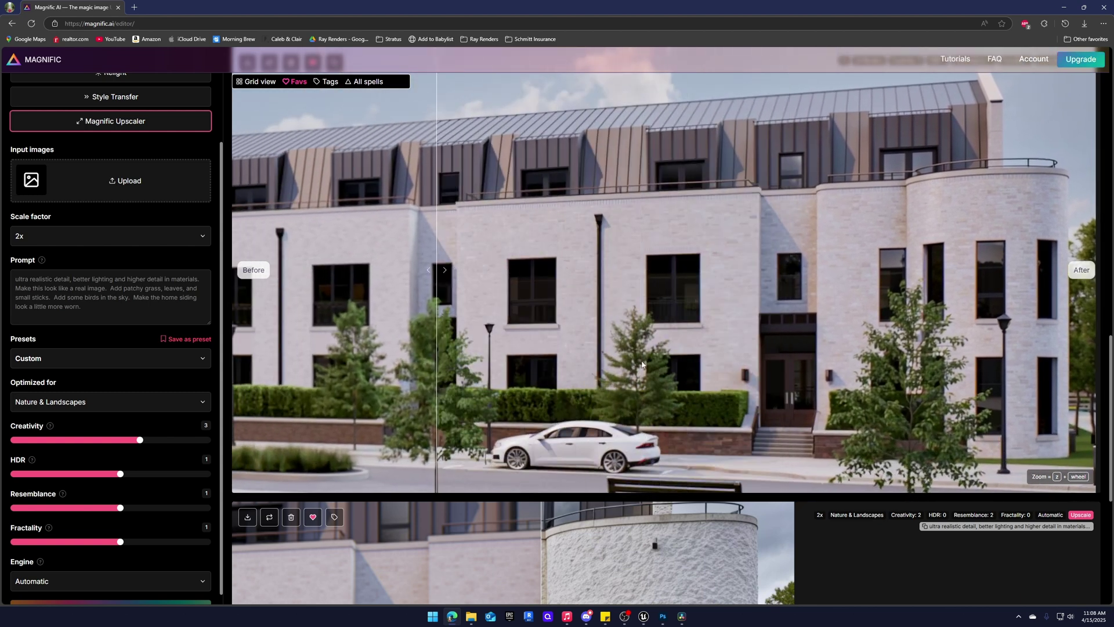
drag(792, 398, 611, 313)
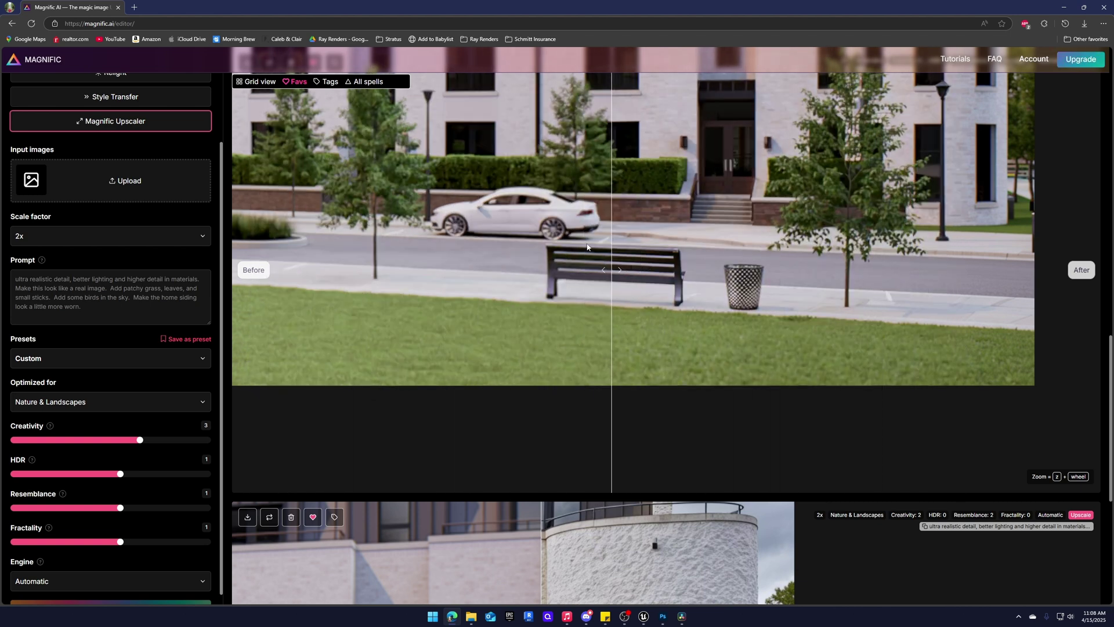
drag(640, 174, 787, 360)
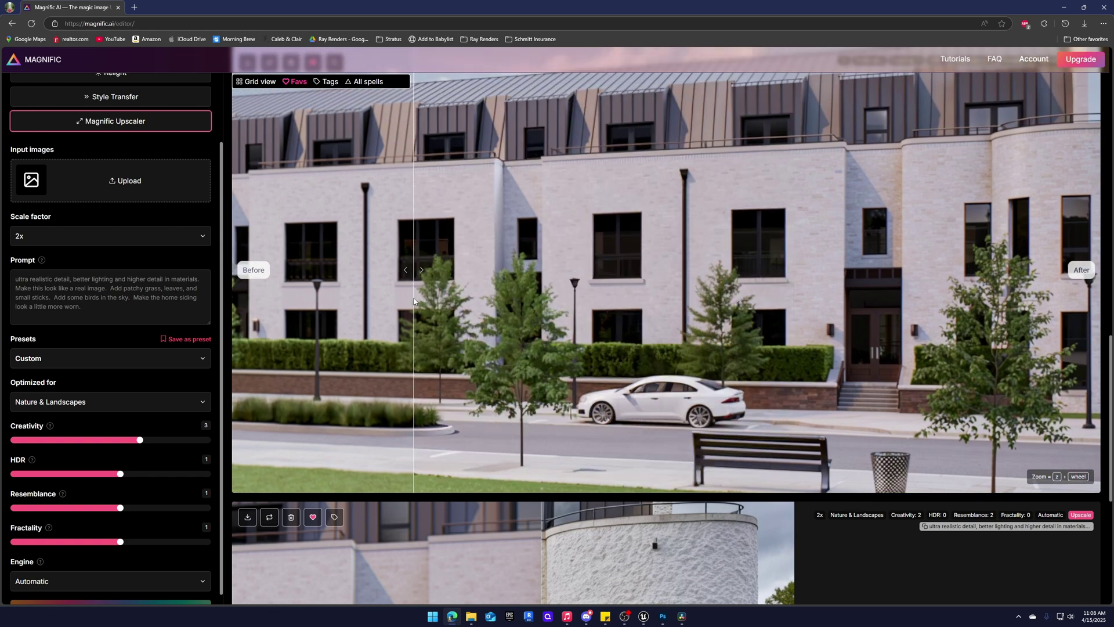
drag(413, 301, 469, 284)
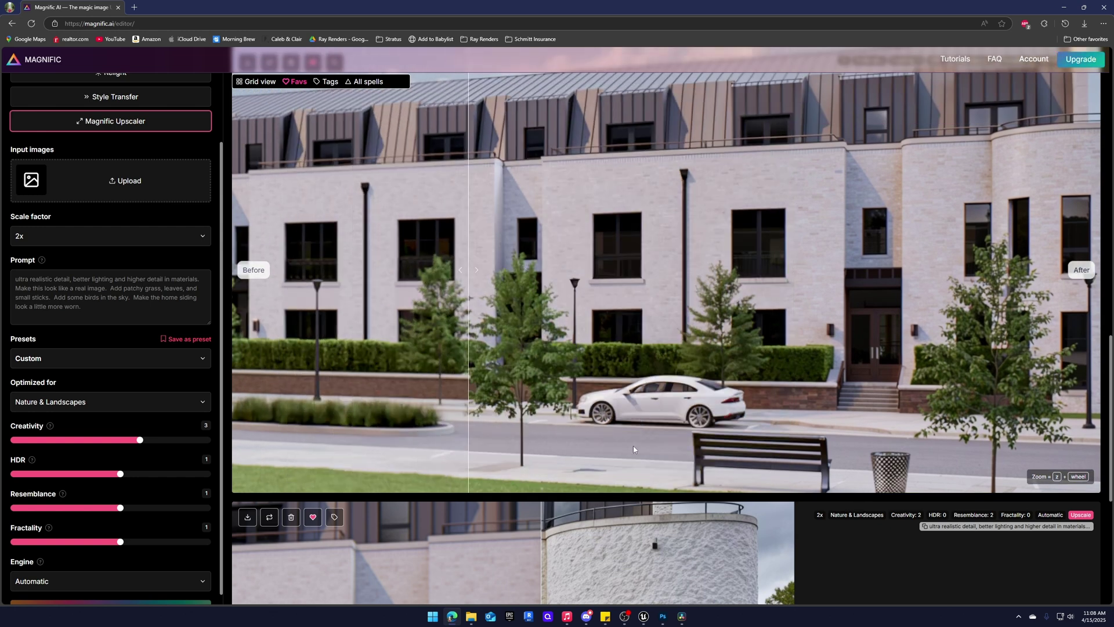
Switch to HomeRender.psd in Photoshop and toggle the Magnific upscale layer's visibility to compare it with the original render.
mouse_move(661, 620)
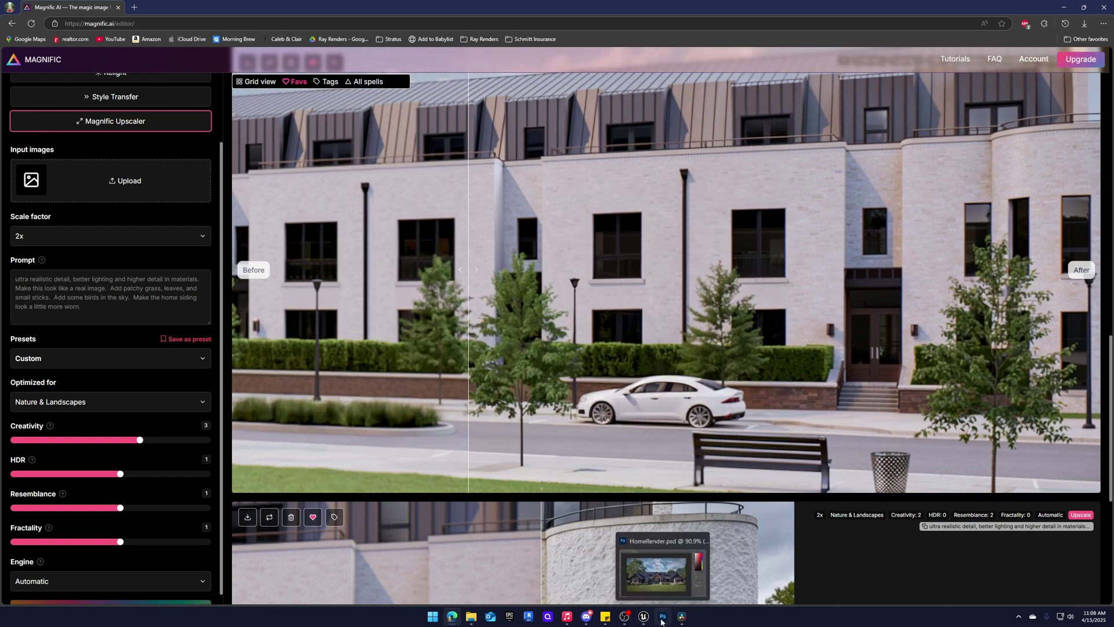
click(661, 620)
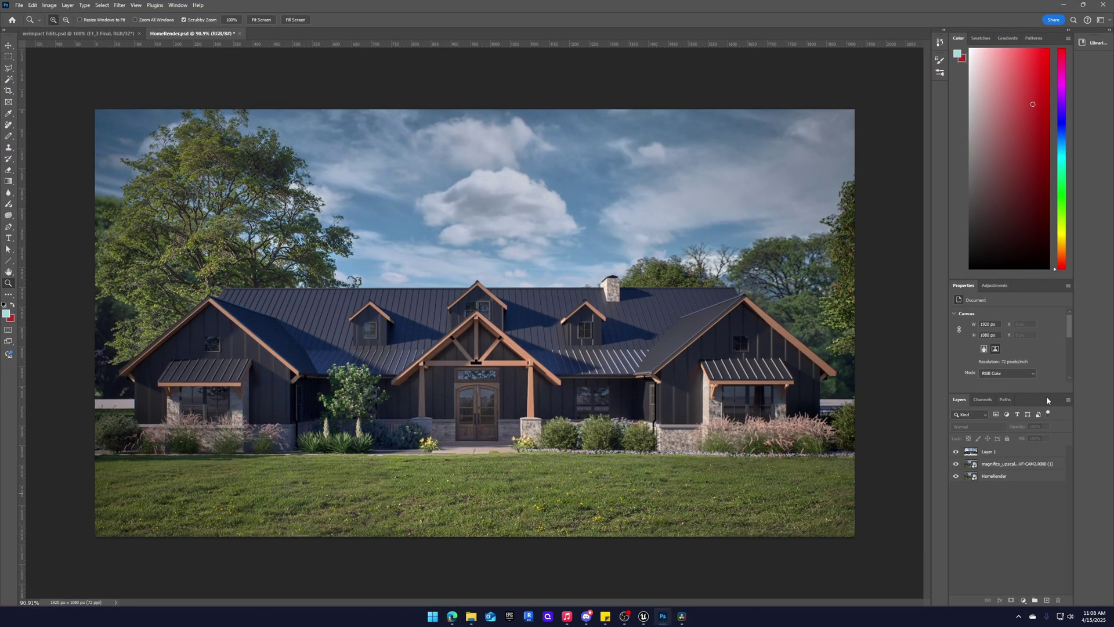
click(956, 464)
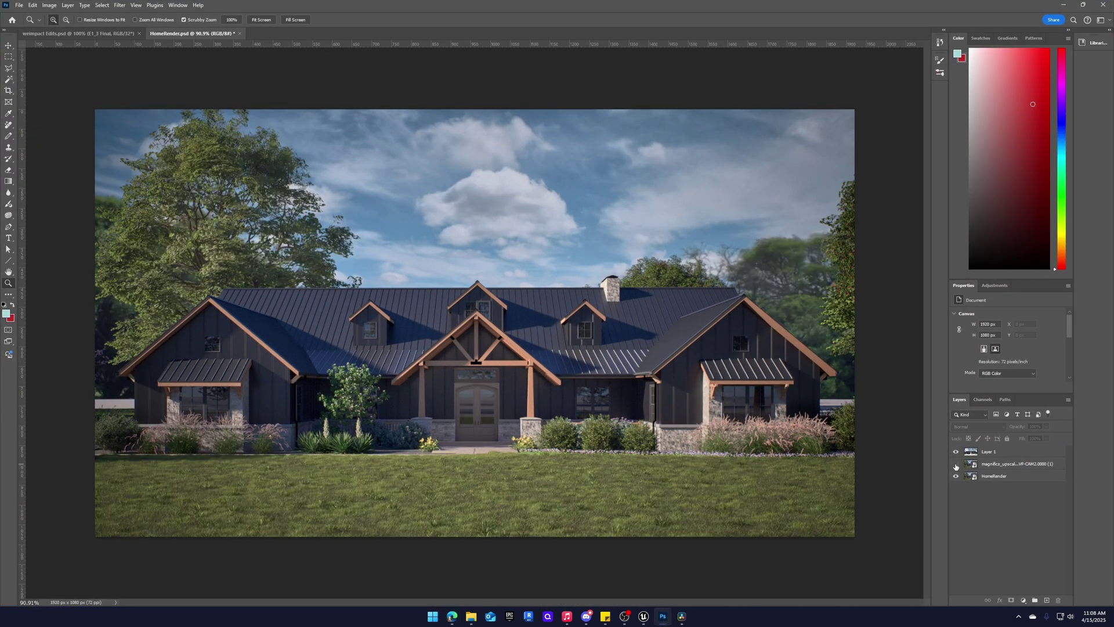
click(955, 465)
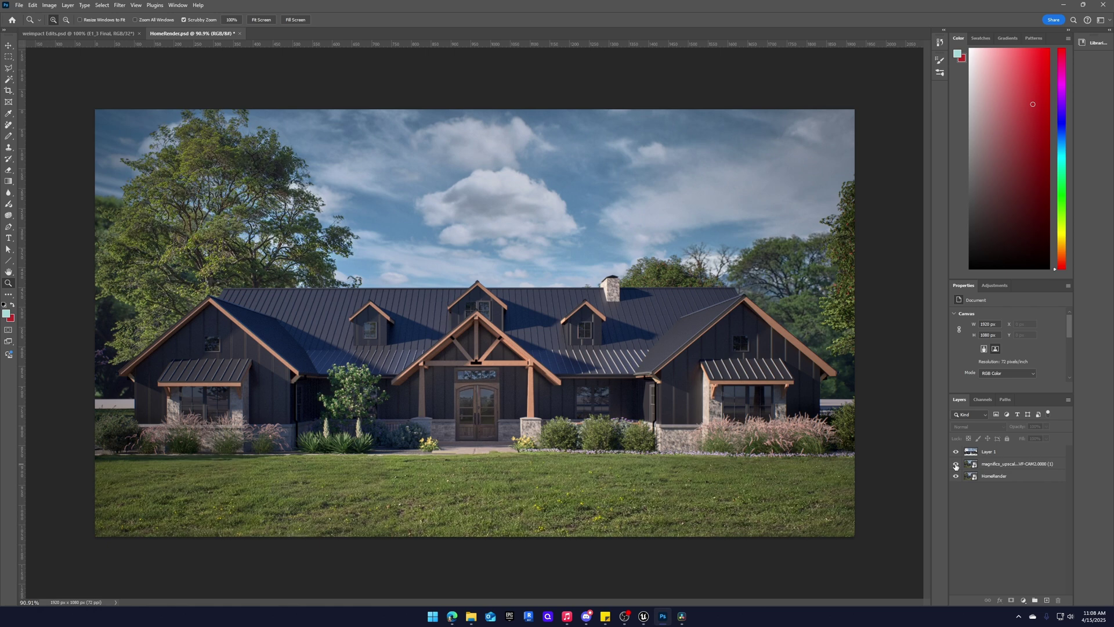
click(956, 465)
click(955, 465)
click(956, 464)
click(955, 464)
click(956, 464)
Hide the HomeRender layer, isolate Layer 1 to inspect its erased areas, and show the Magnific upscale layer beneath it.
click(956, 452)
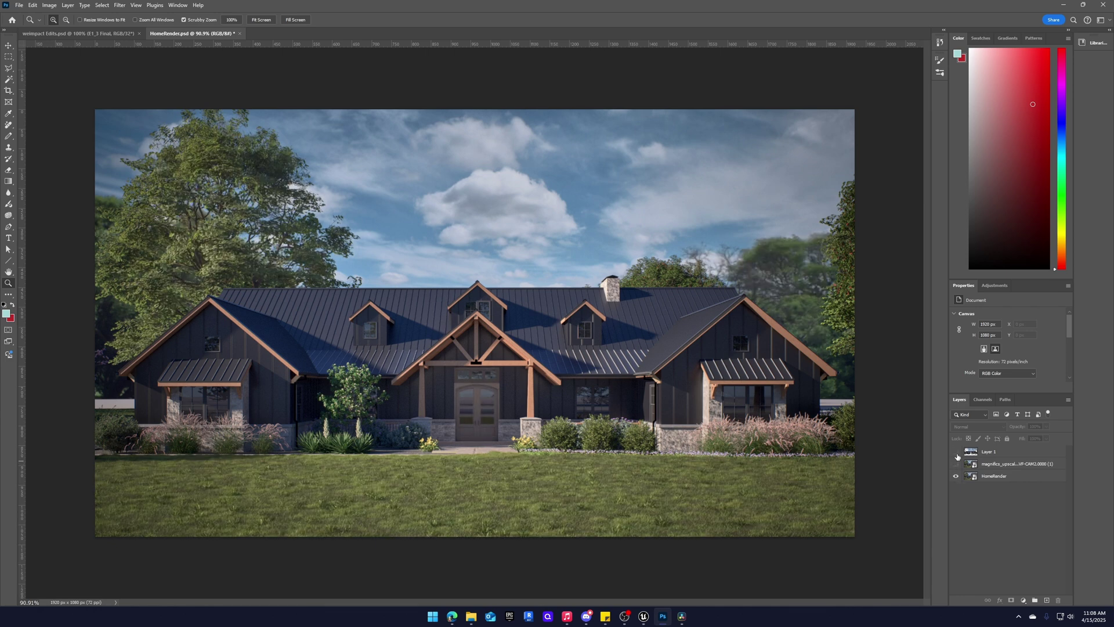
click(955, 476)
click(956, 464)
click(956, 452)
click(956, 465)
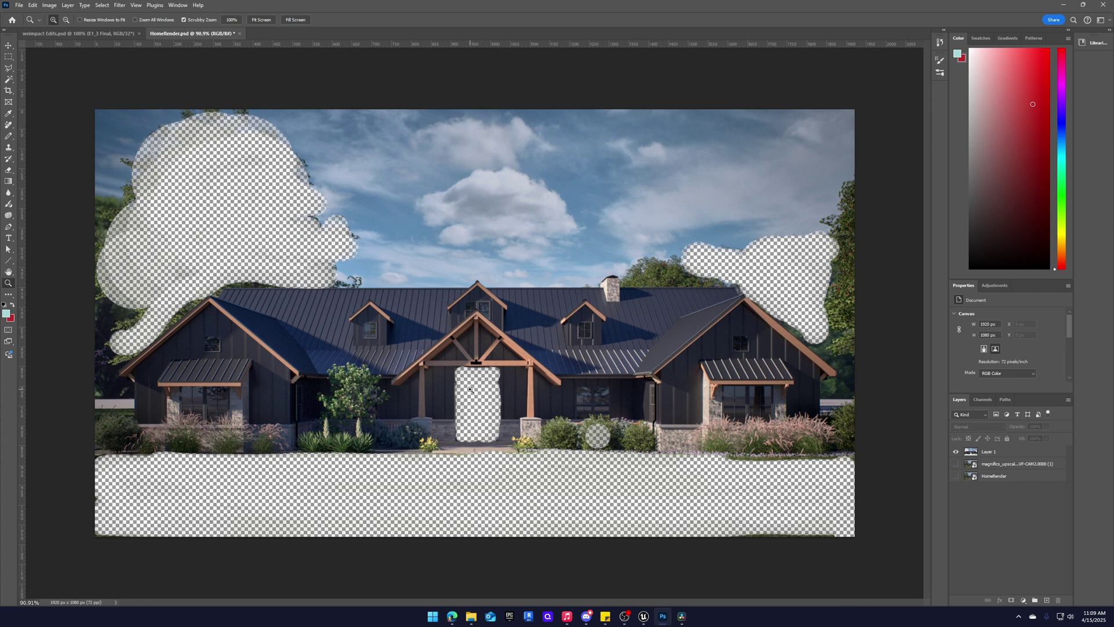
click(956, 465)
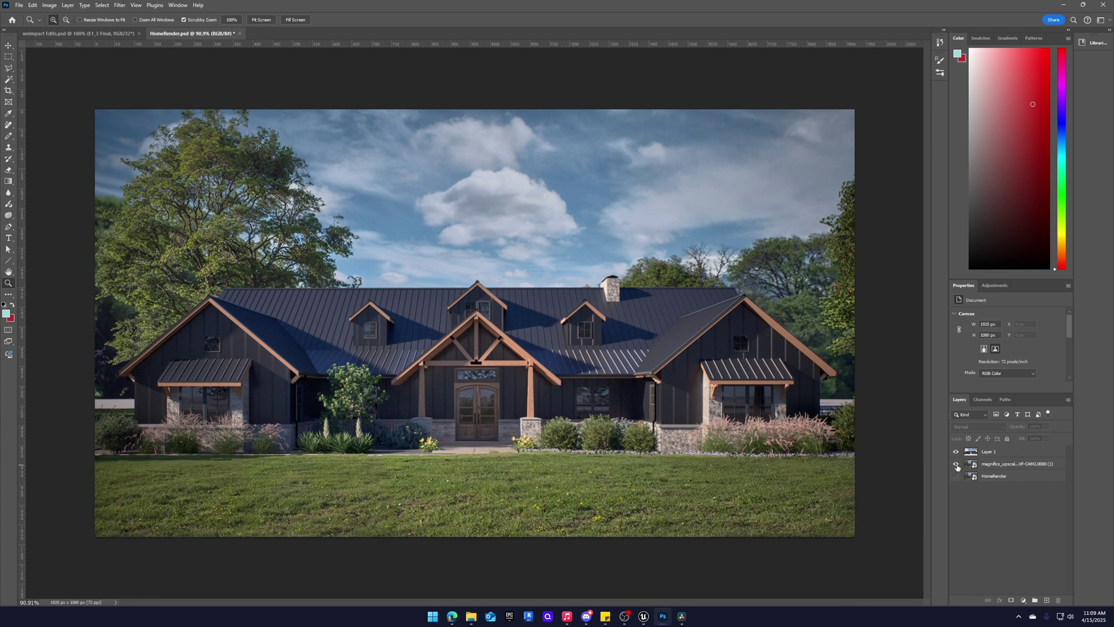